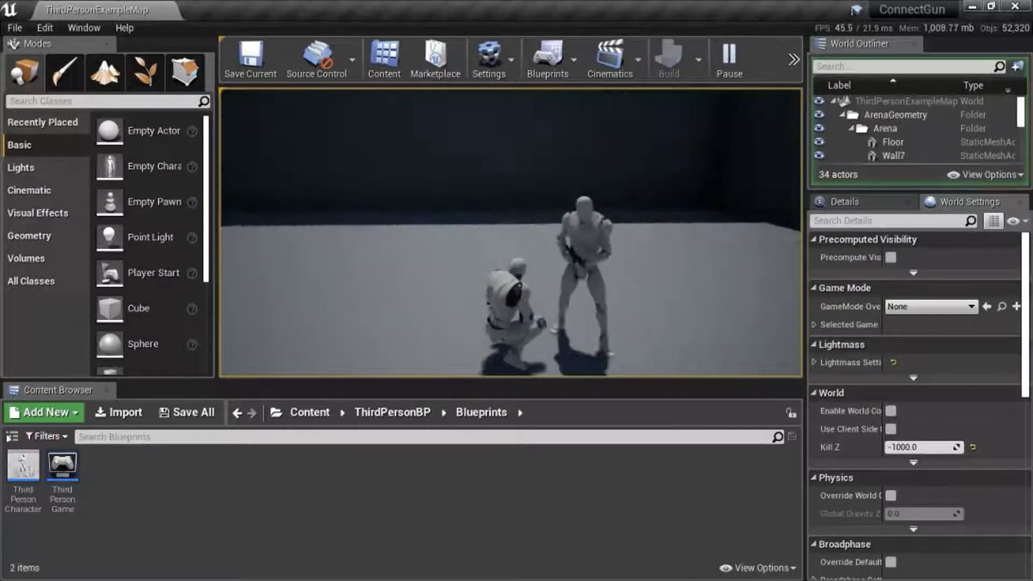
{"action": "key", "text": "c"}
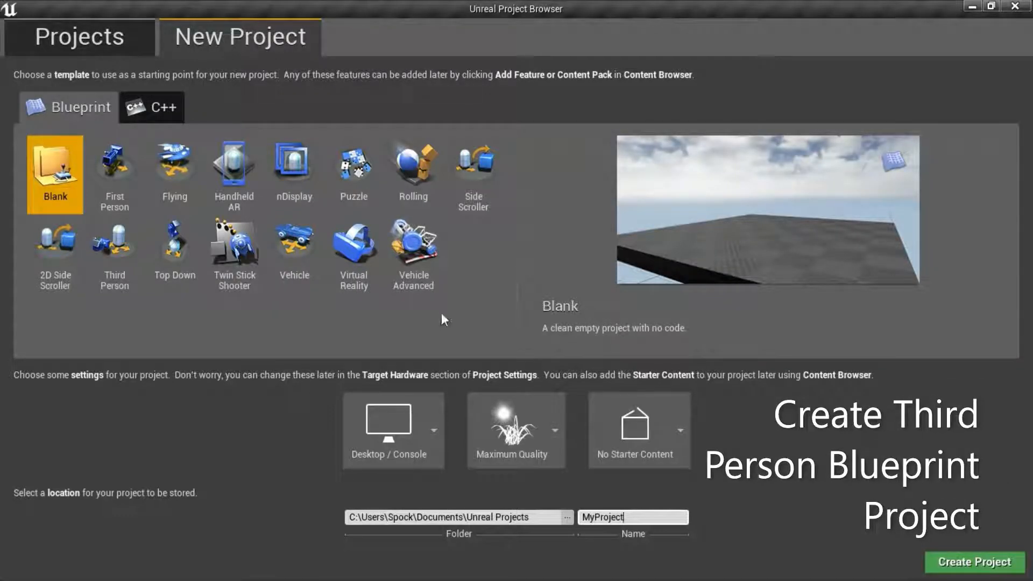
Create a new Blueprint project from the Third Person template with the name ConnectGun
{"action": "left_click", "coordinate": [115, 255]}
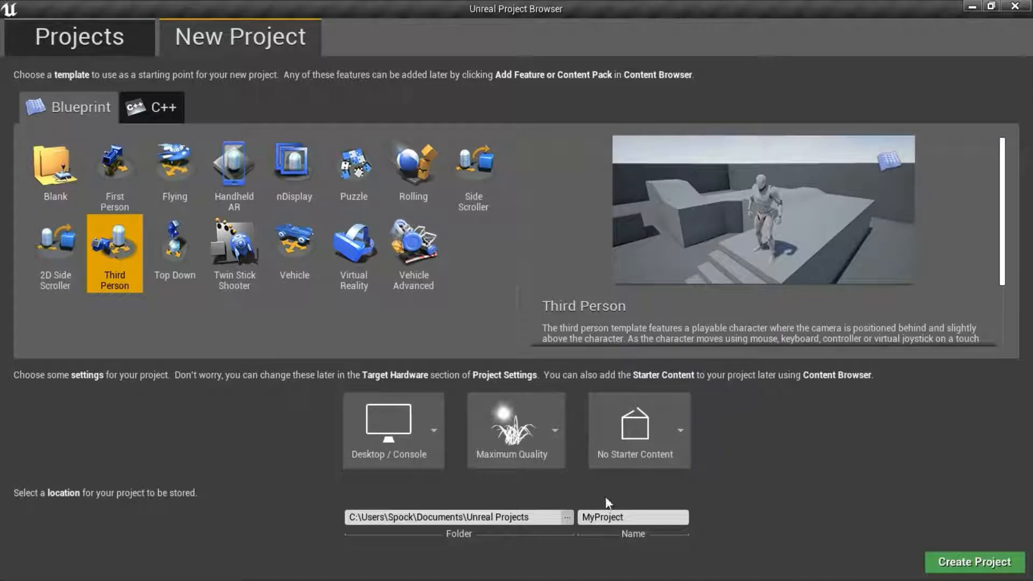
{"action": "left_click", "coordinate": [632, 517]}
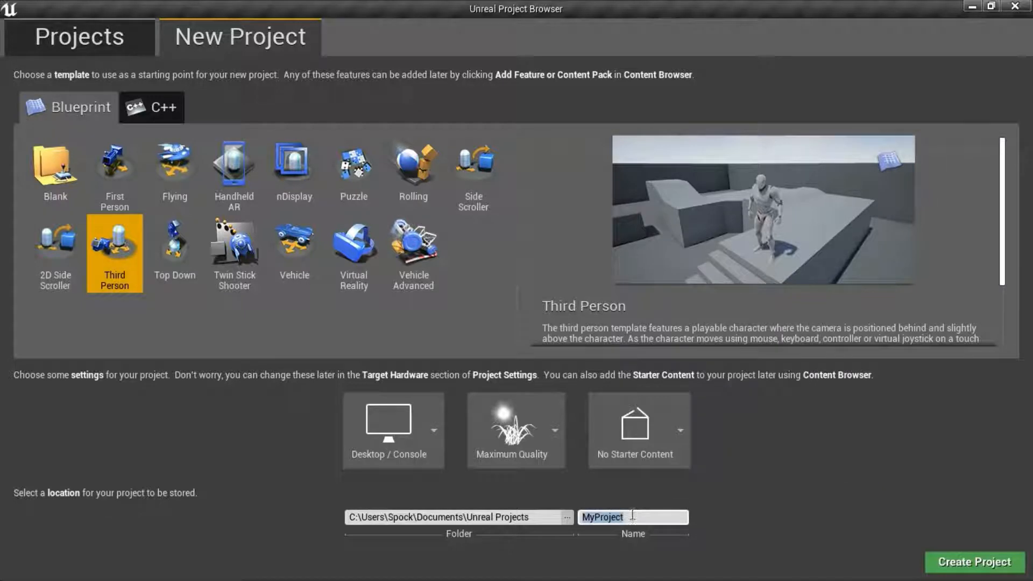
{"action": "type", "text": "ConnectGun"}
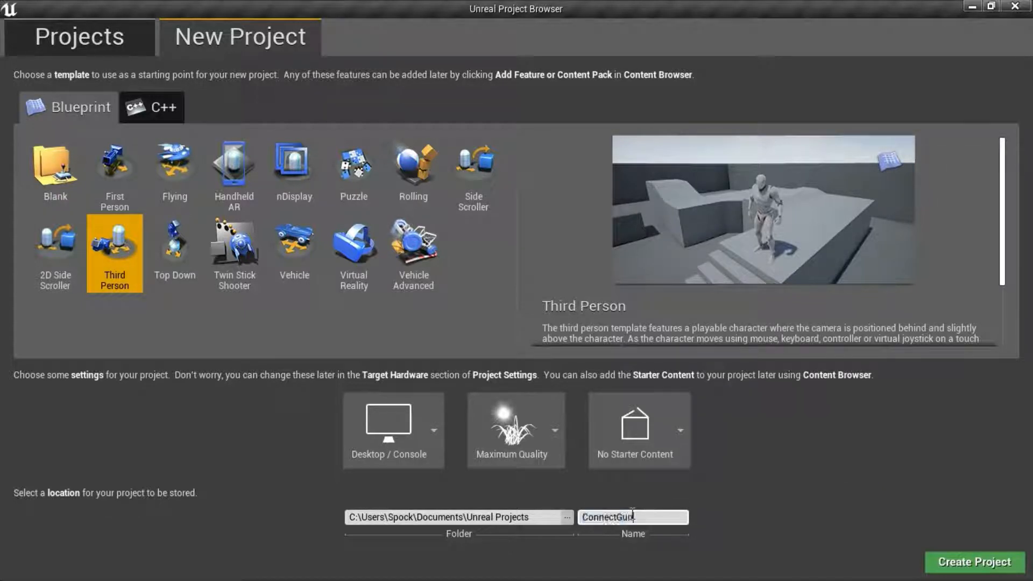
{"action": "left_click", "coordinate": [956, 562]}
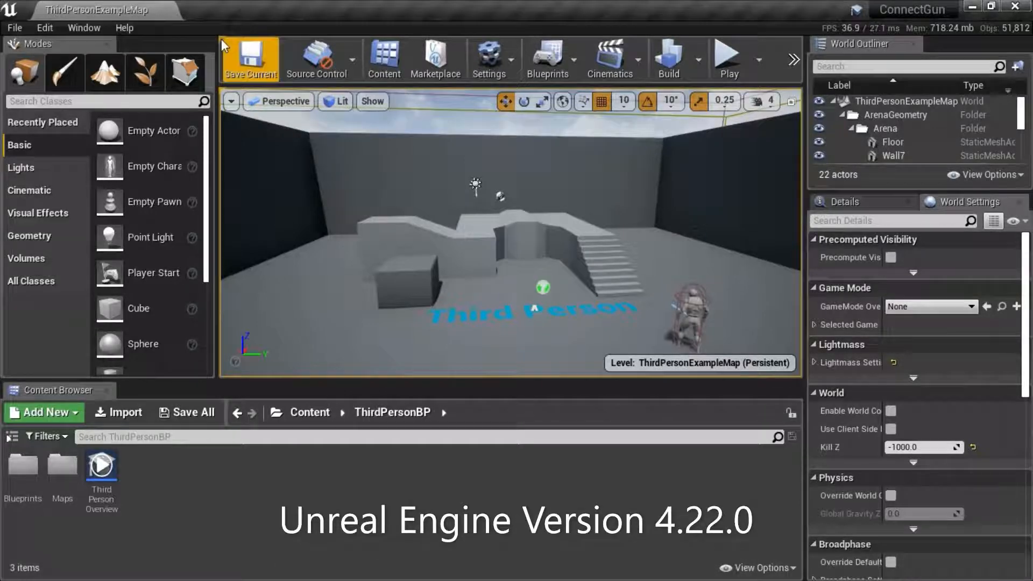
Check the editor's version information and dismiss it
{"action": "left_click", "coordinate": [124, 28]}
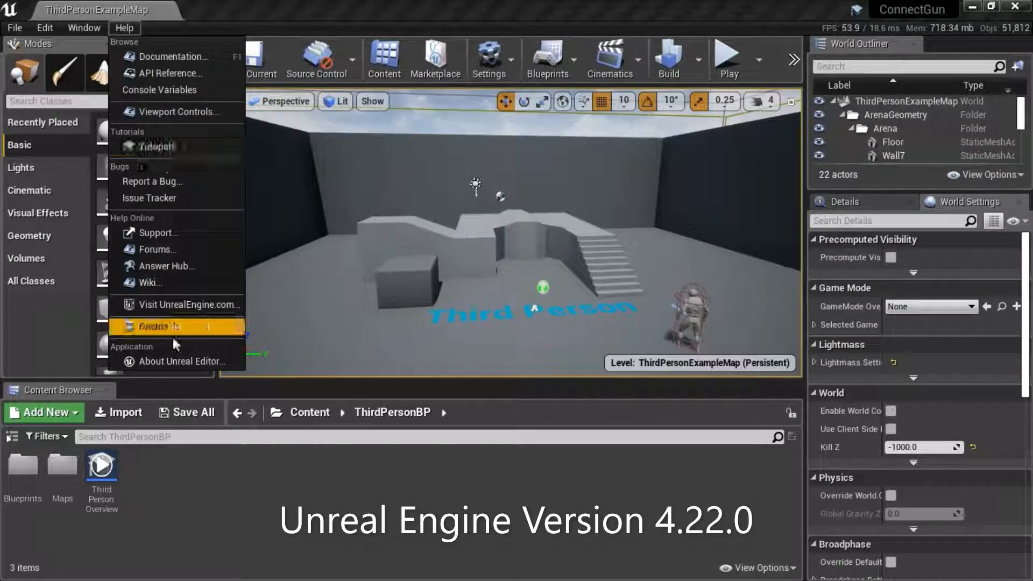
{"action": "left_click", "coordinate": [171, 361]}
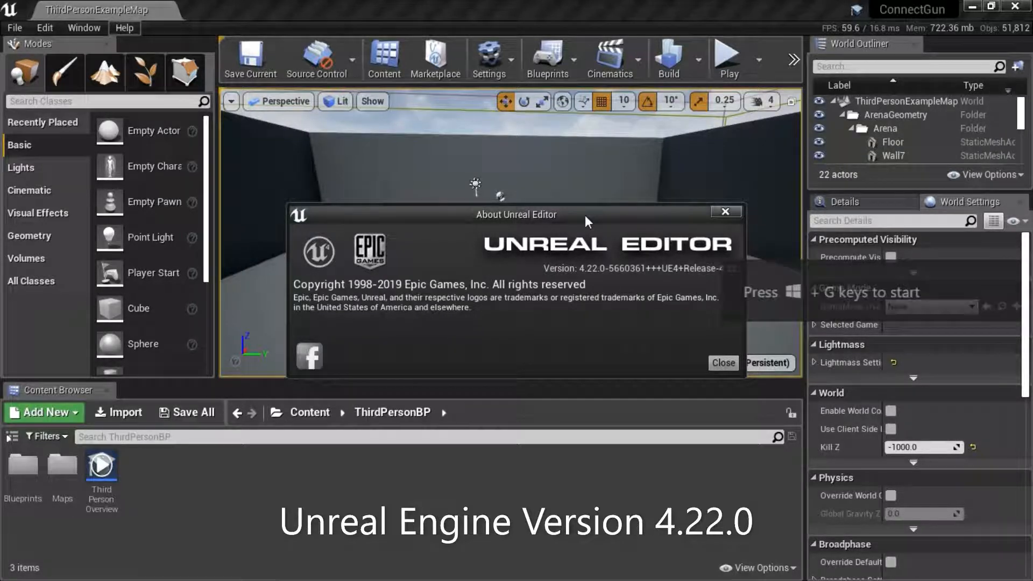
{"action": "left_click", "coordinate": [723, 363]}
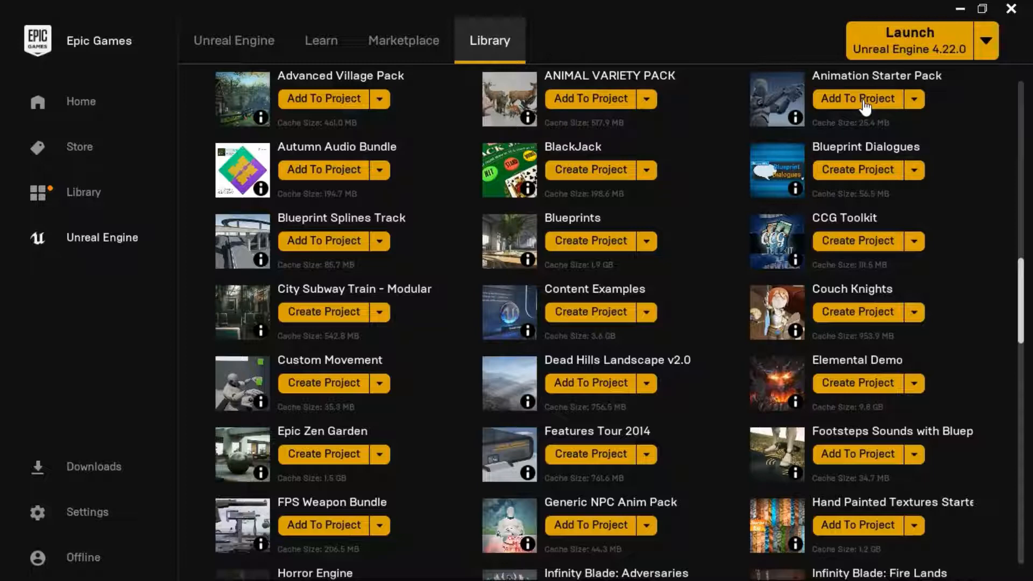
Open the Ue4ASP_Character blueprint from the AnimStarterPack folder, examine its compiler results, and close it
{"action": "scroll", "coordinate": [370, 306], "scroll_direction": "down", "scroll_amount": 4}
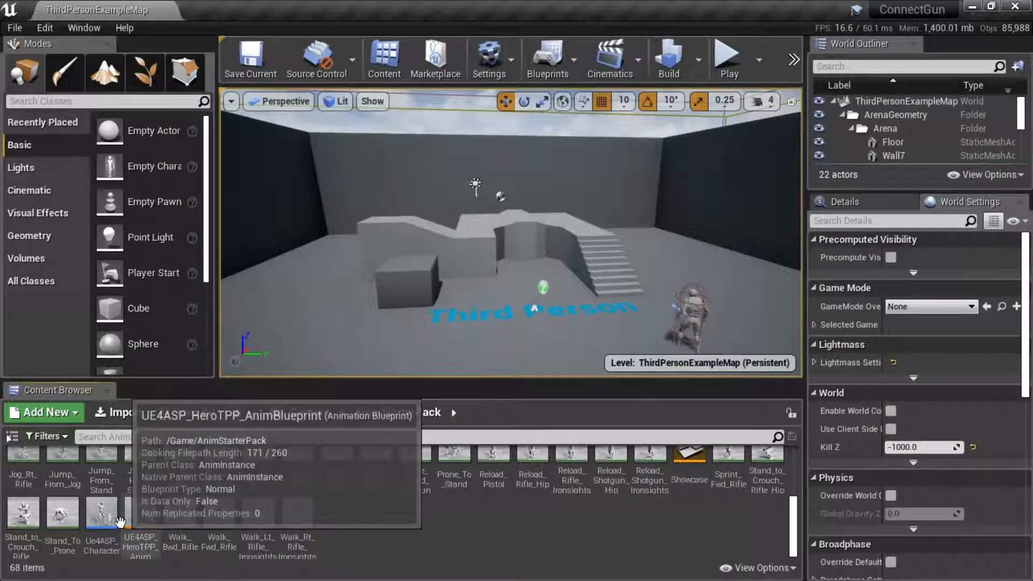
{"action": "left_click", "coordinate": [100, 518]}
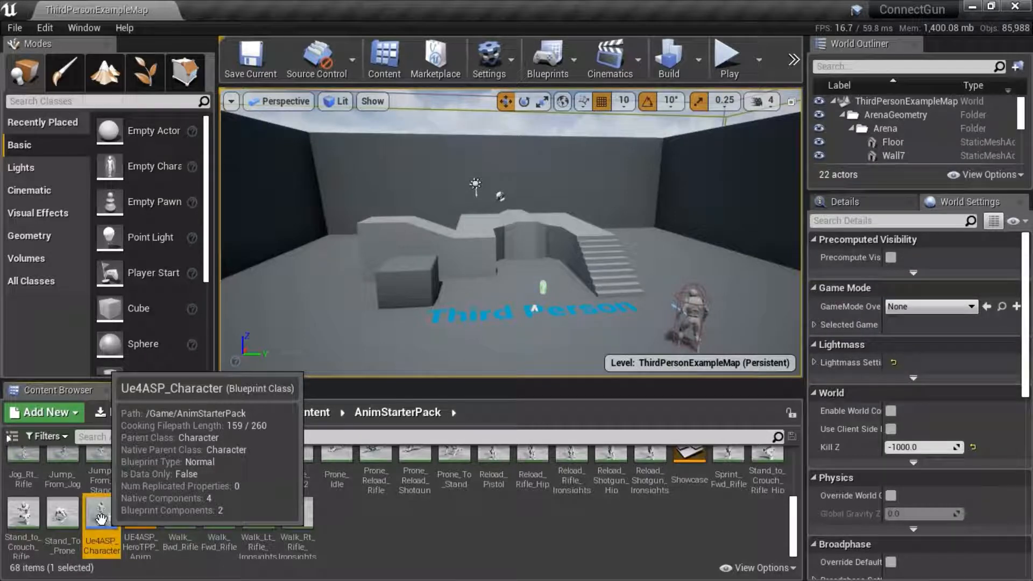
{"action": "right_click", "coordinate": [101, 518]}
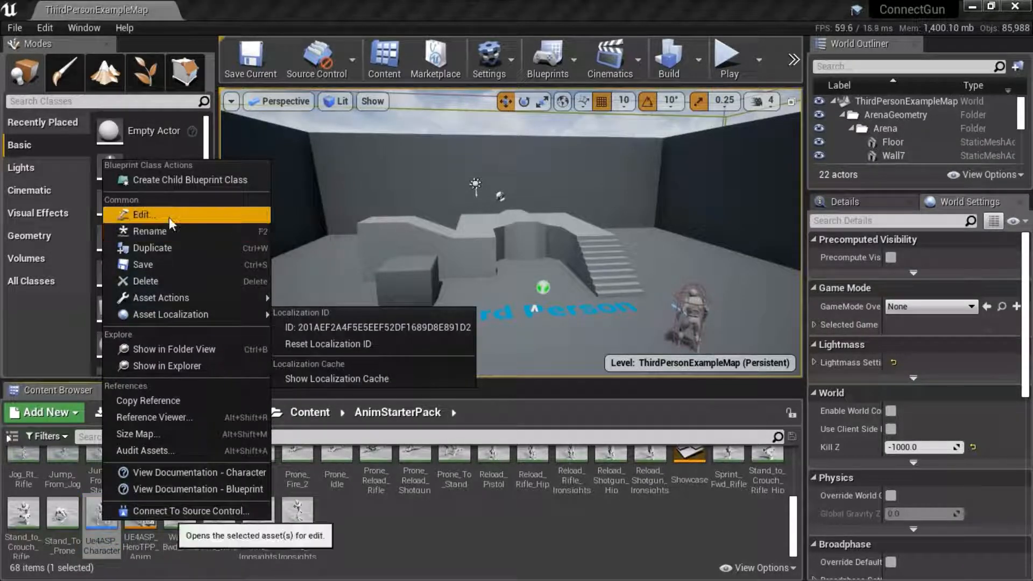
{"action": "left_click", "coordinate": [161, 215]}
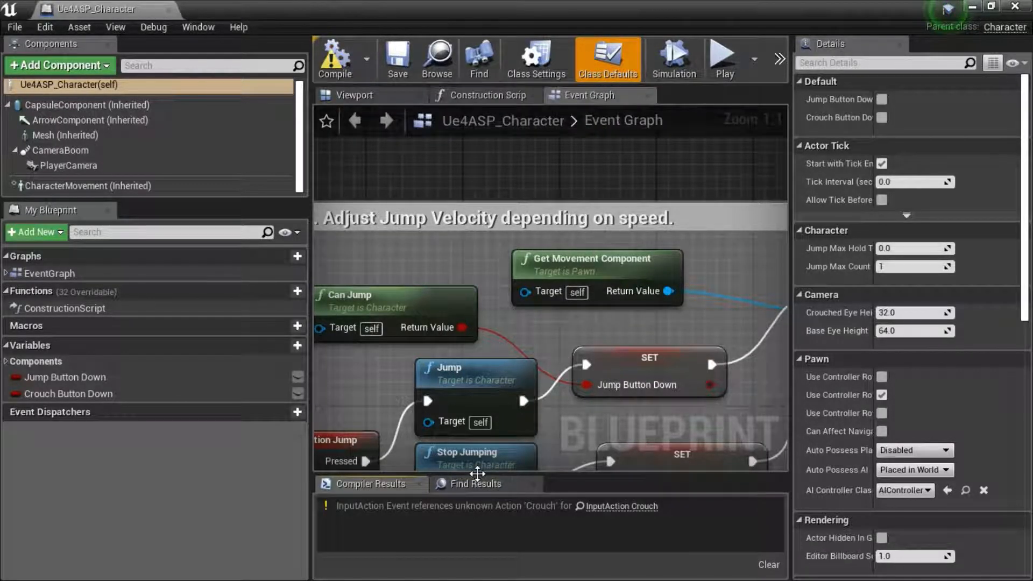
{"action": "left_click", "coordinate": [441, 511]}
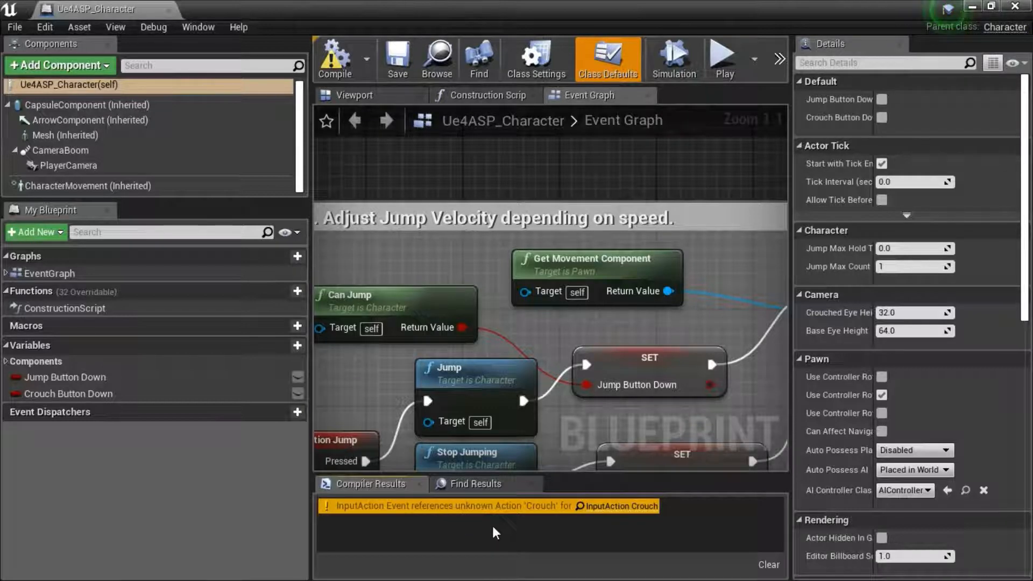
{"action": "left_click", "coordinate": [1016, 7]}
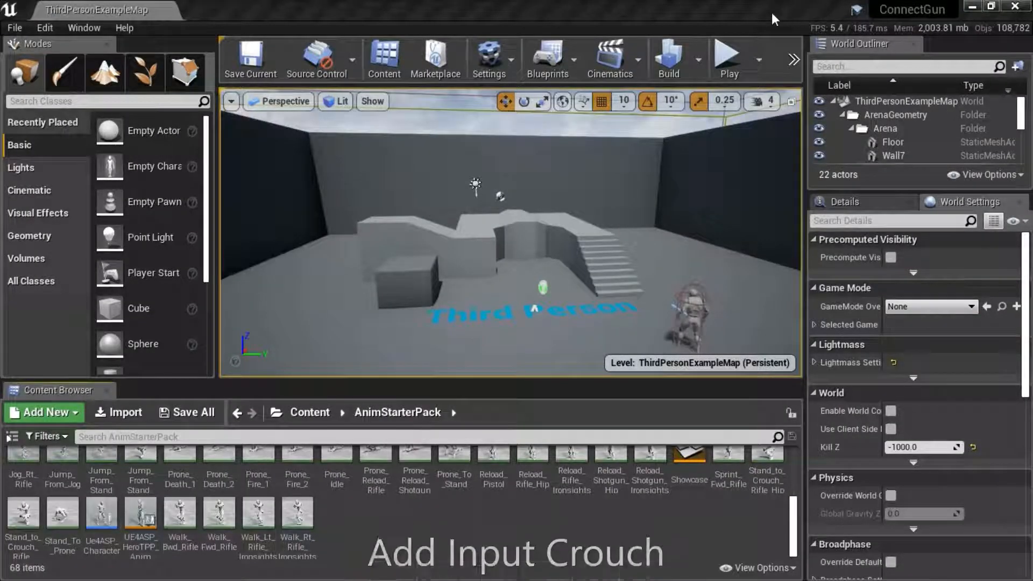
Add an action mapping named Crouch in the project's Input settings
{"action": "left_click", "coordinate": [50, 27]}
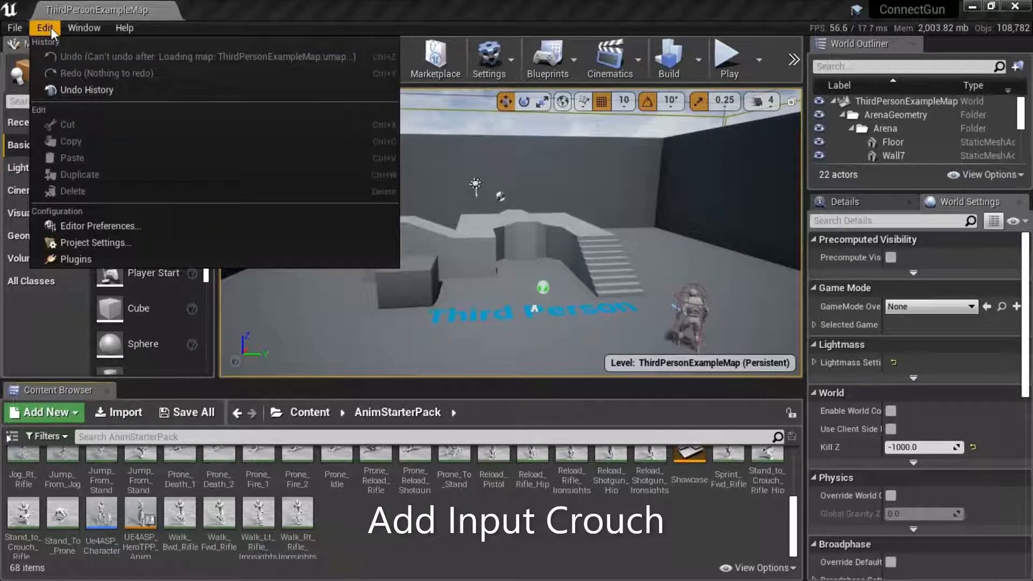
{"action": "left_click", "coordinate": [138, 242]}
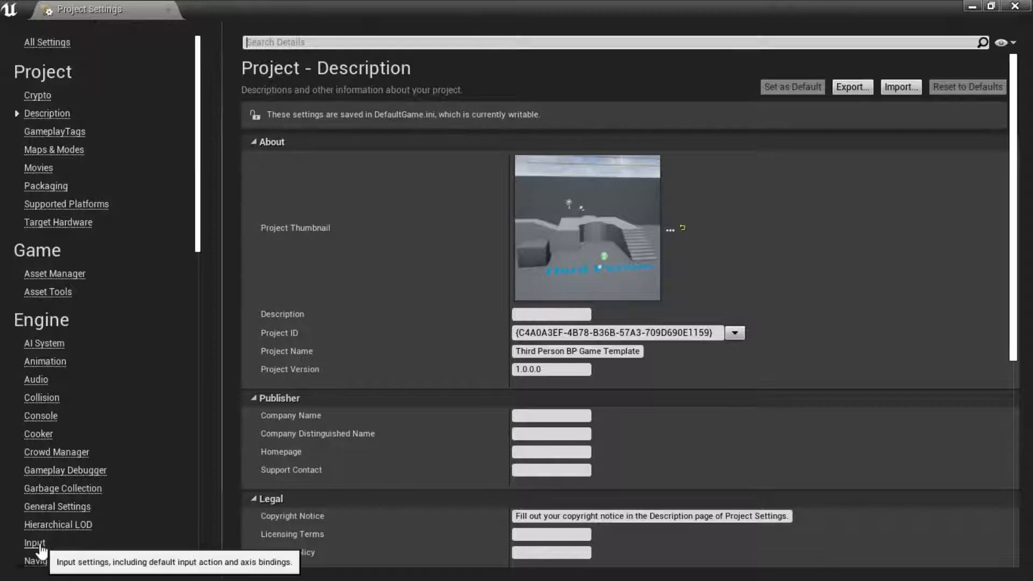
{"action": "left_click", "coordinate": [34, 543]}
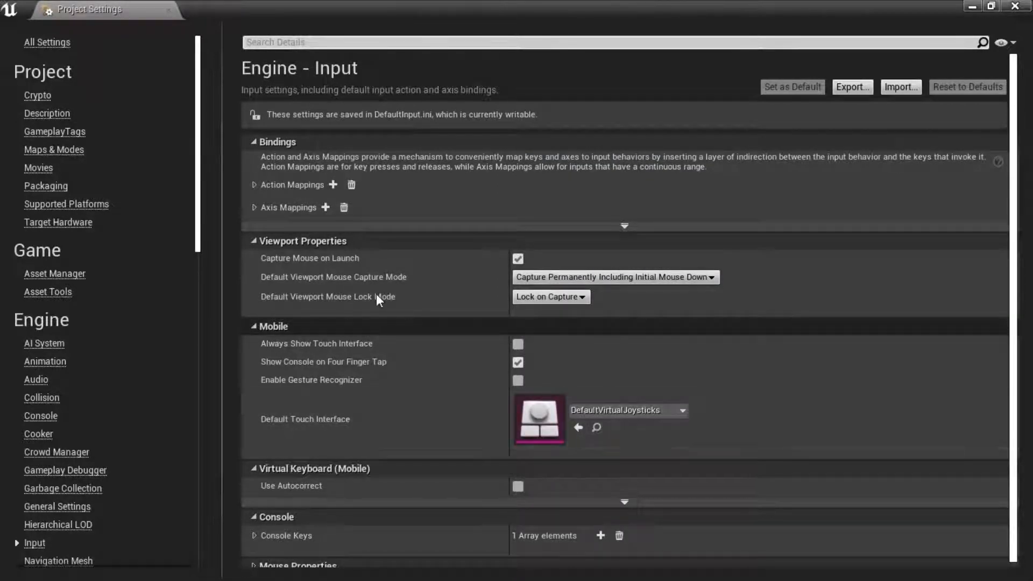
{"action": "left_click", "coordinate": [252, 184]}
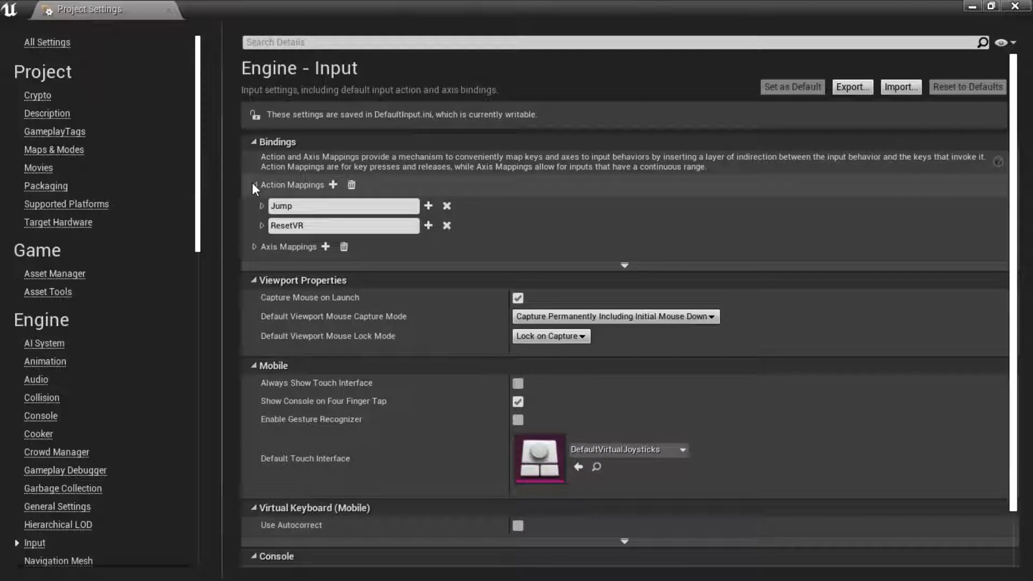
{"action": "left_click", "coordinate": [333, 184]}
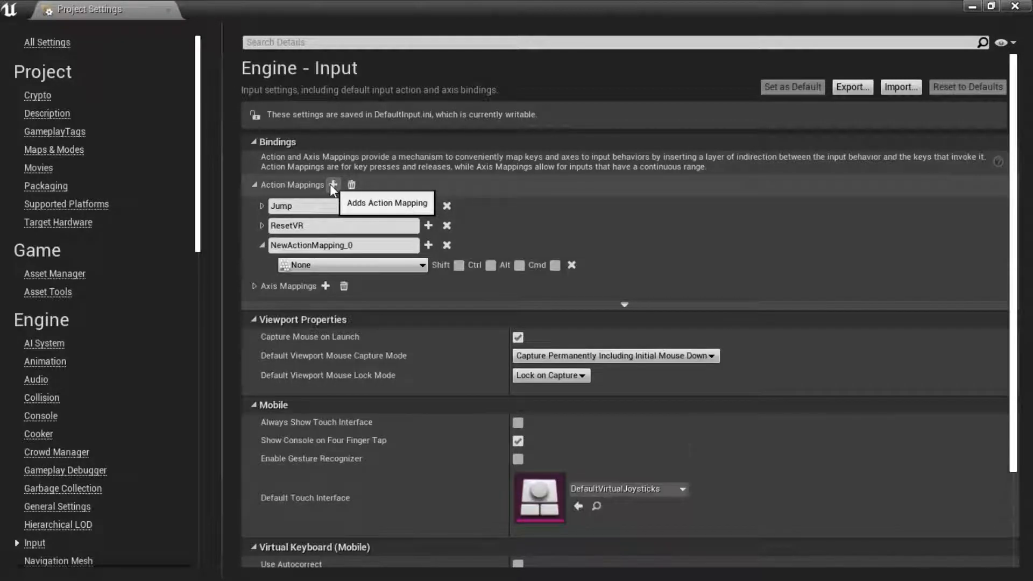
{"action": "left_click", "coordinate": [309, 245]}
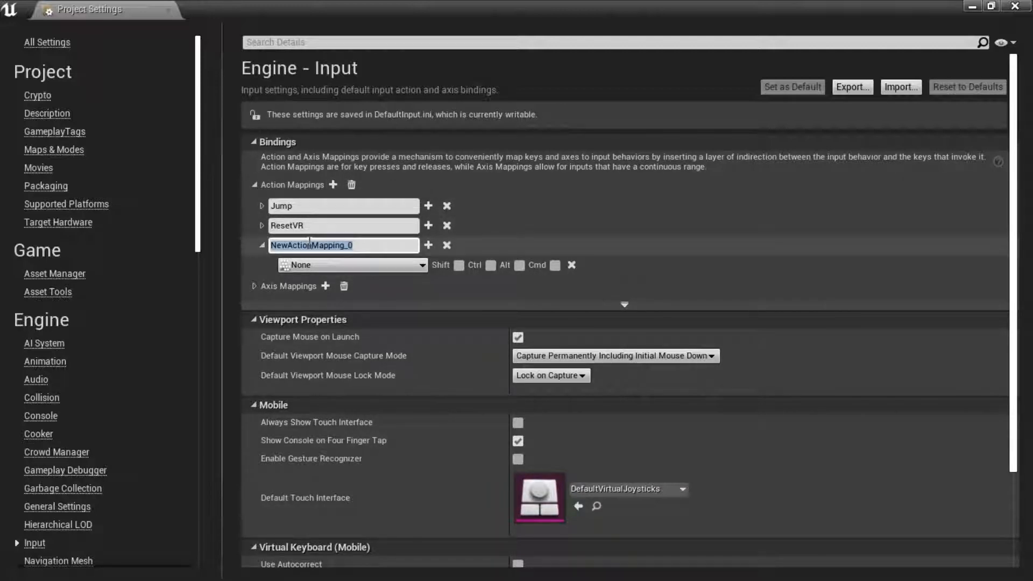
{"action": "type", "text": "Crouch"}
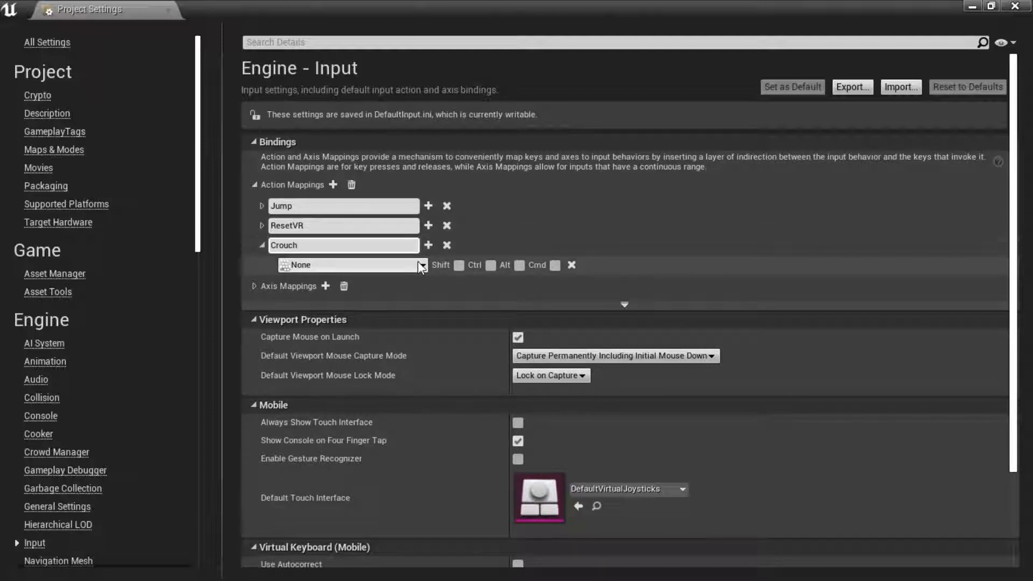
{"action": "key", "text": "Return"}
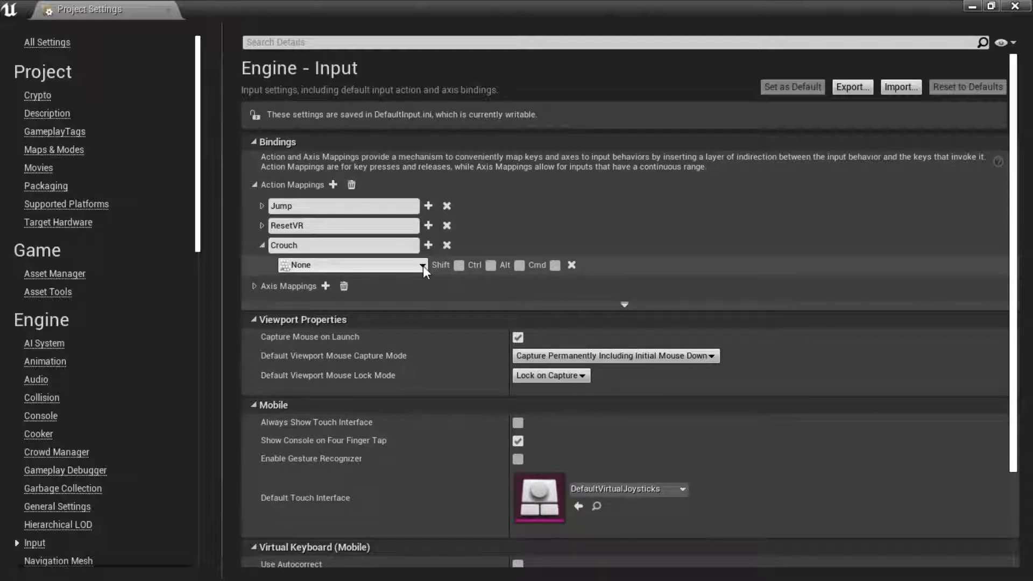
Bind the Crouch action mapping to the keyboard key C and close the project settings
{"action": "left_click", "coordinate": [423, 266]}
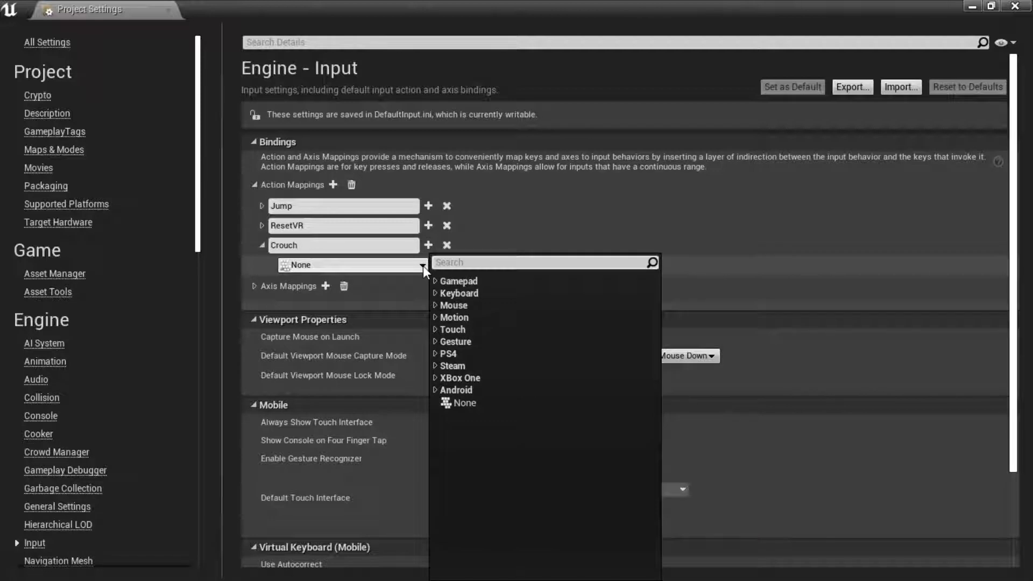
{"action": "left_click", "coordinate": [436, 292]}
{"action": "scroll", "coordinate": [515, 376], "scroll_direction": "down", "scroll_amount": 2}
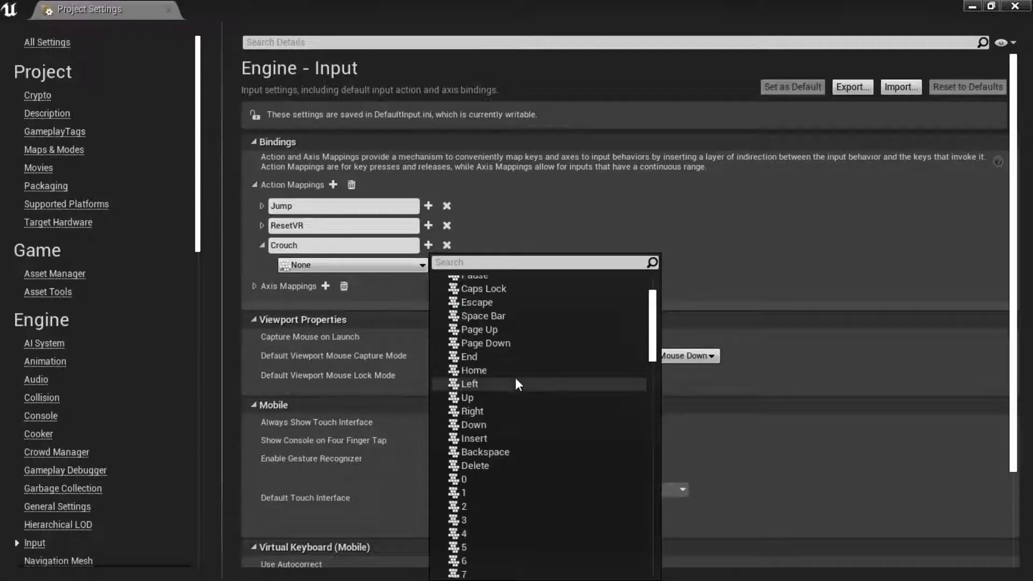
{"action": "scroll", "coordinate": [514, 384], "scroll_direction": "down", "scroll_amount": 4}
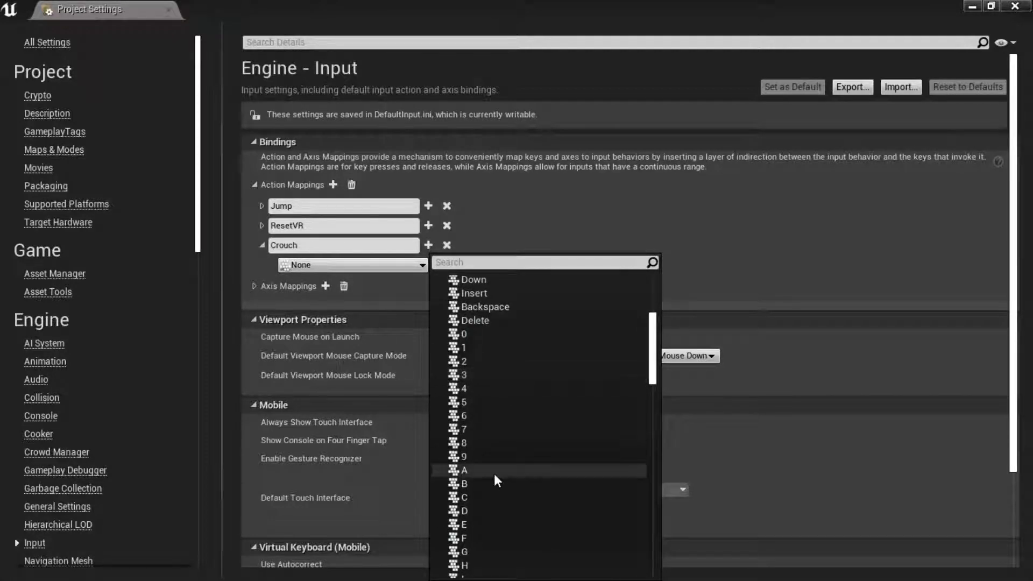
{"action": "left_click", "coordinate": [476, 495]}
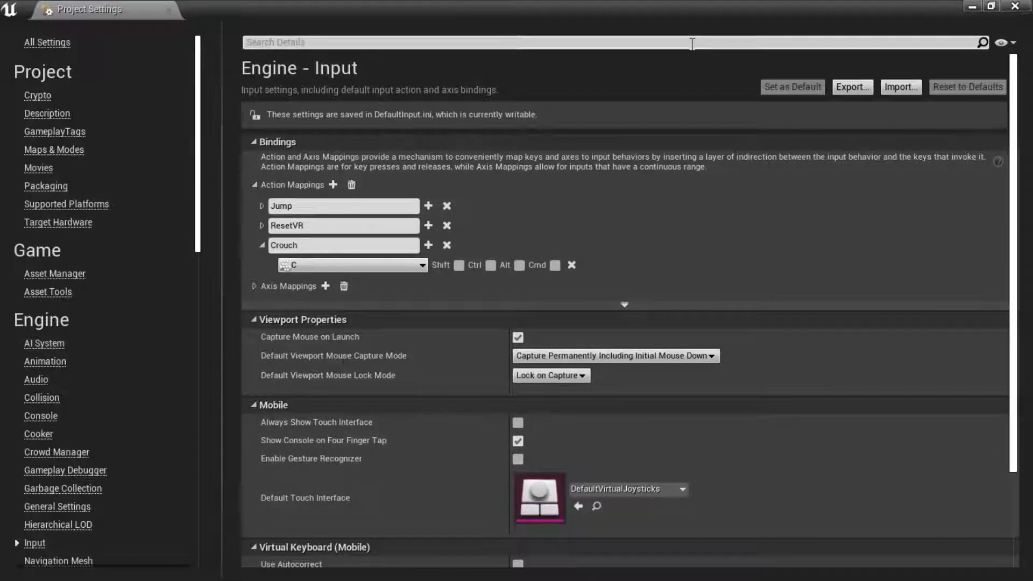
{"action": "left_click", "coordinate": [1014, 7]}
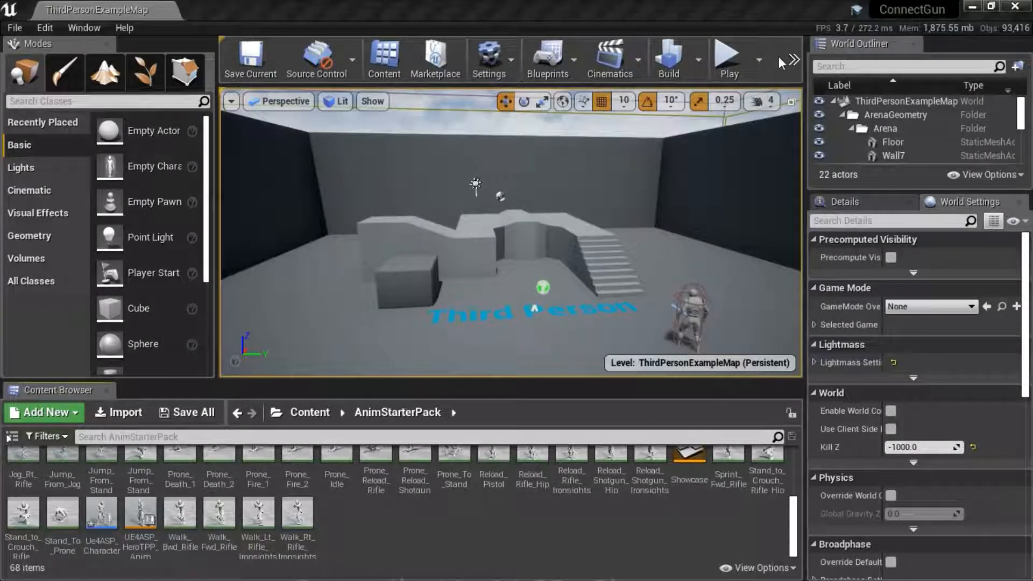
Reopen the Ue4ASP_Character blueprint, compile and save it, and close its editor
{"action": "right_click", "coordinate": [102, 528]}
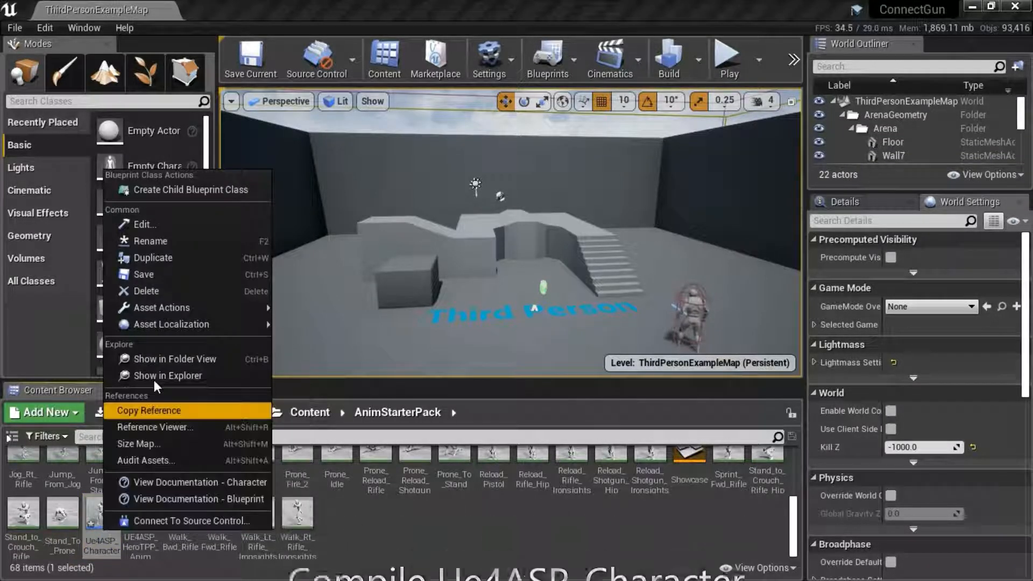
{"action": "left_click", "coordinate": [172, 223]}
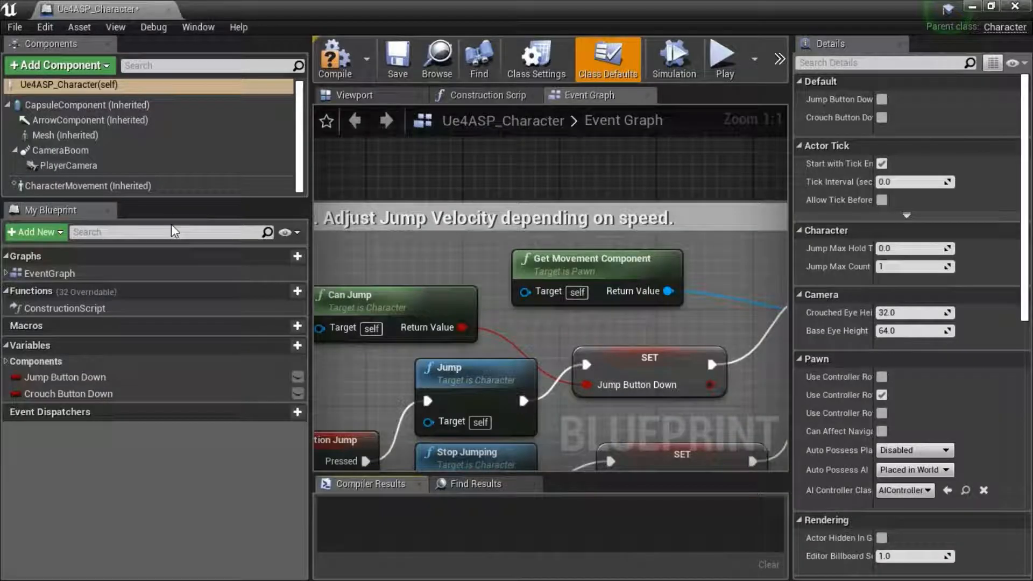
{"action": "left_click", "coordinate": [341, 69]}
{"action": "left_click", "coordinate": [397, 70]}
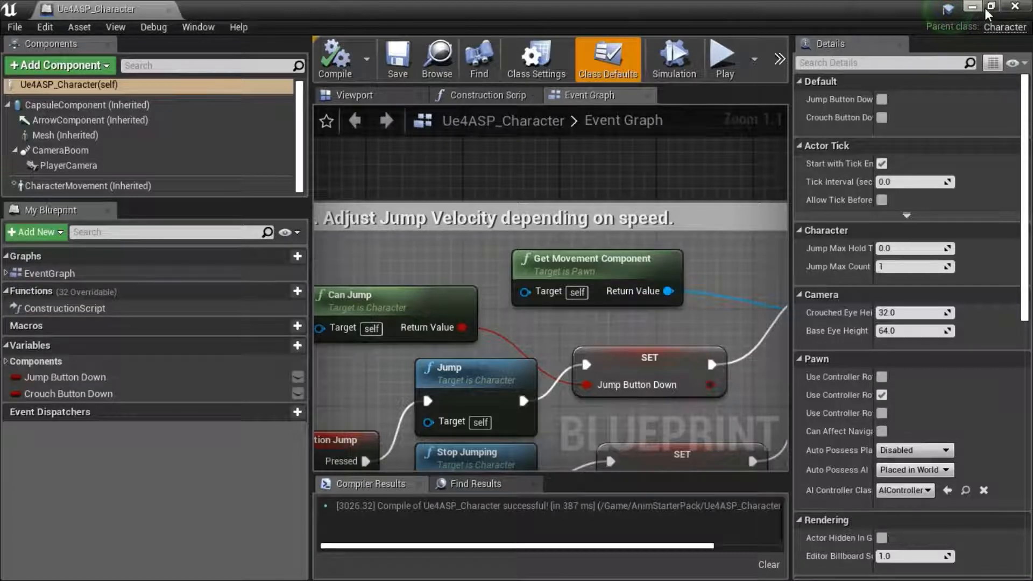
{"action": "left_click", "coordinate": [1016, 6]}
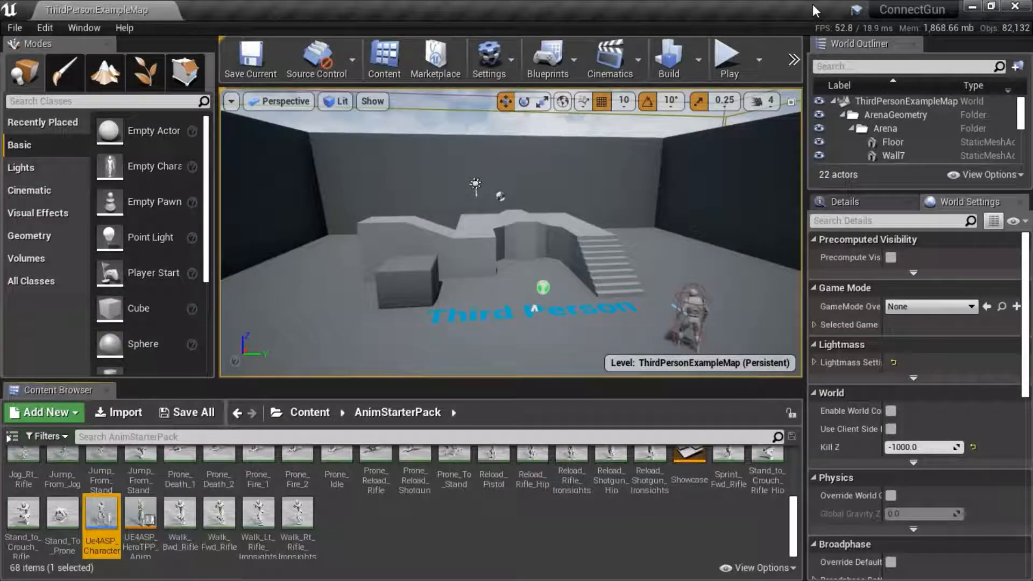
Set the Default Pawn Class to Ue4ASP_Character in the project's Maps & Modes settings and close the project settings
{"action": "left_click", "coordinate": [48, 29]}
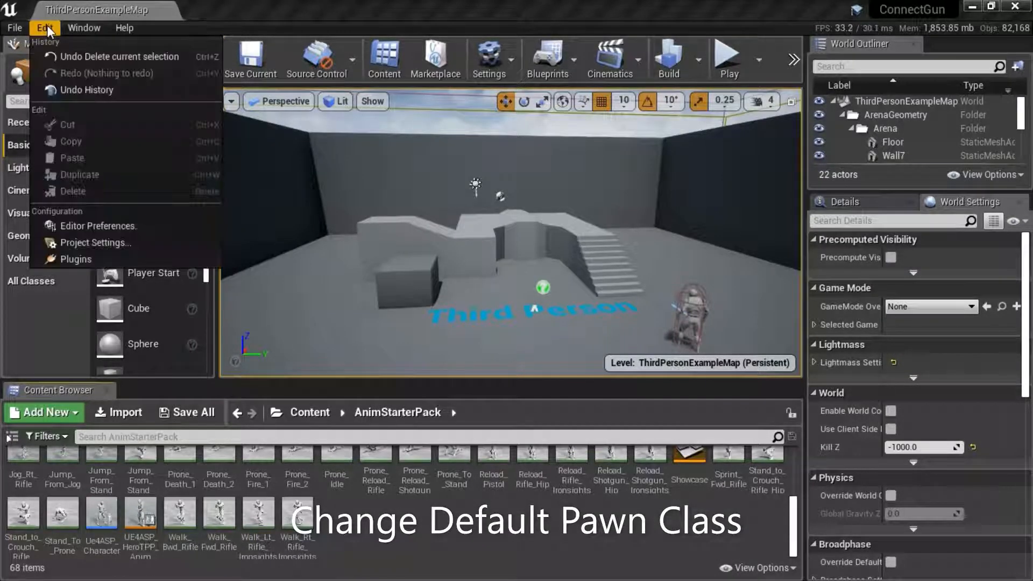
{"action": "left_click", "coordinate": [133, 238]}
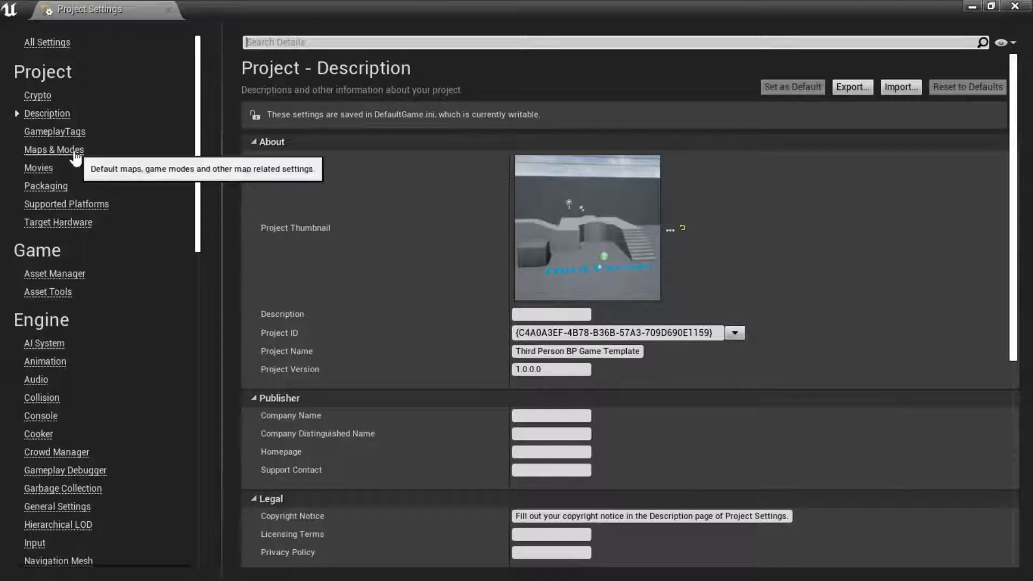
{"action": "left_click", "coordinate": [54, 150]}
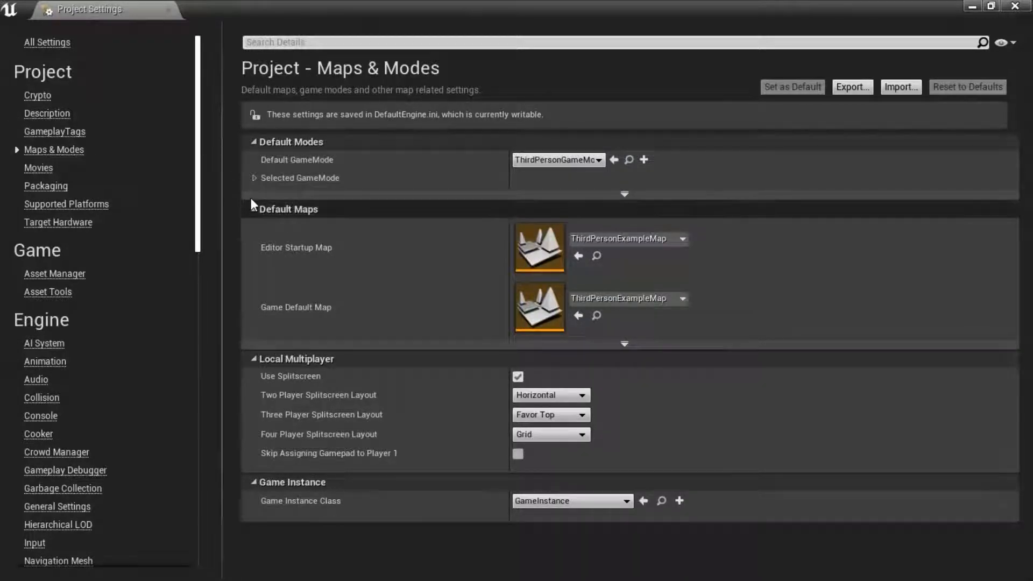
{"action": "left_click", "coordinate": [254, 178]}
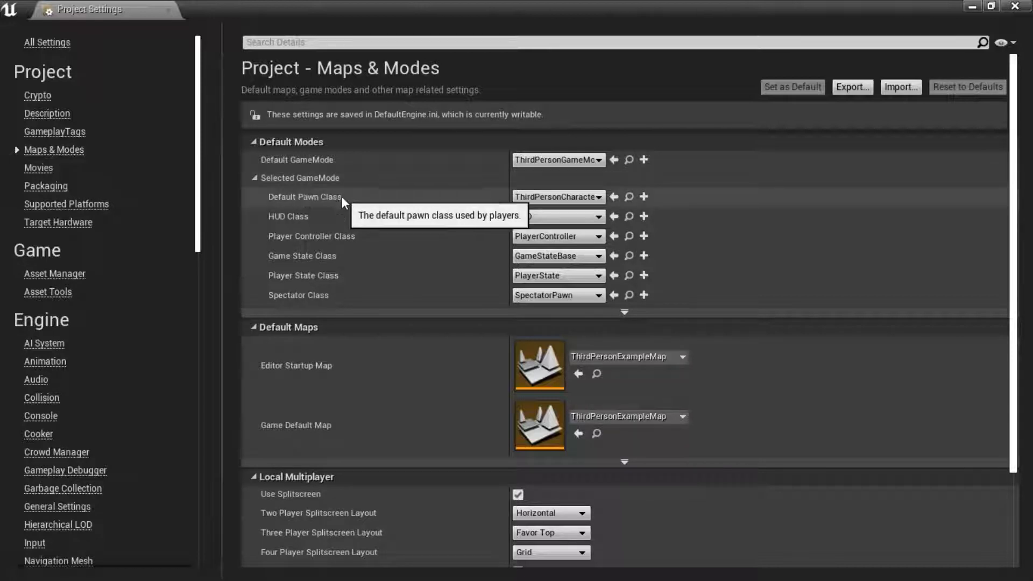
{"action": "left_click", "coordinate": [602, 198]}
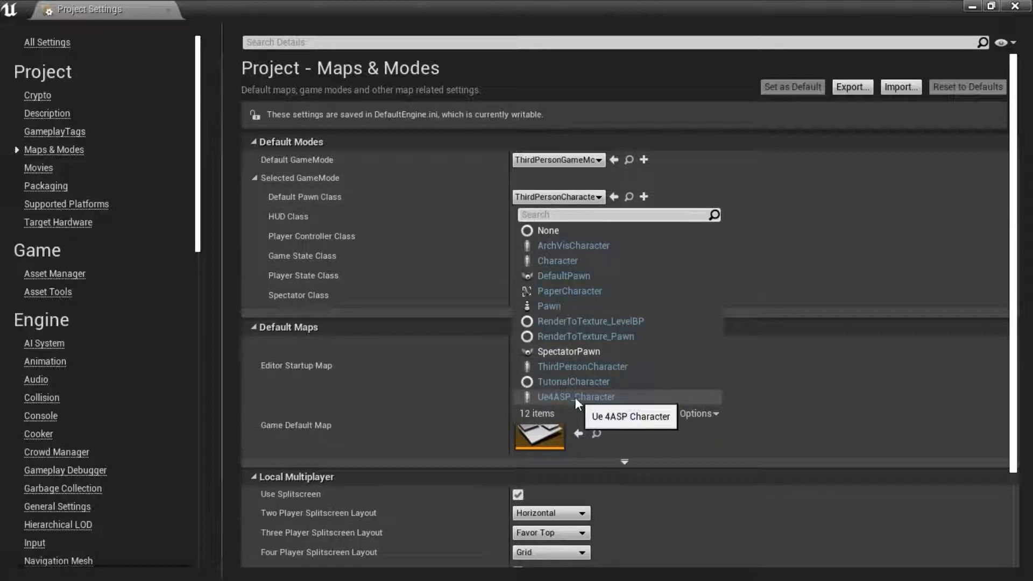
{"action": "left_click", "coordinate": [608, 399]}
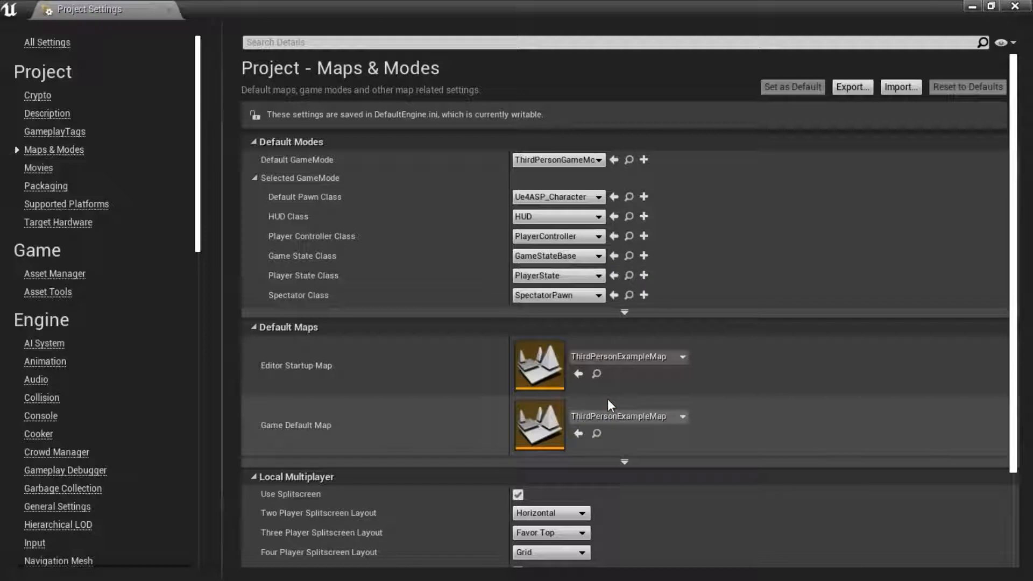
{"action": "left_click", "coordinate": [1021, 9]}
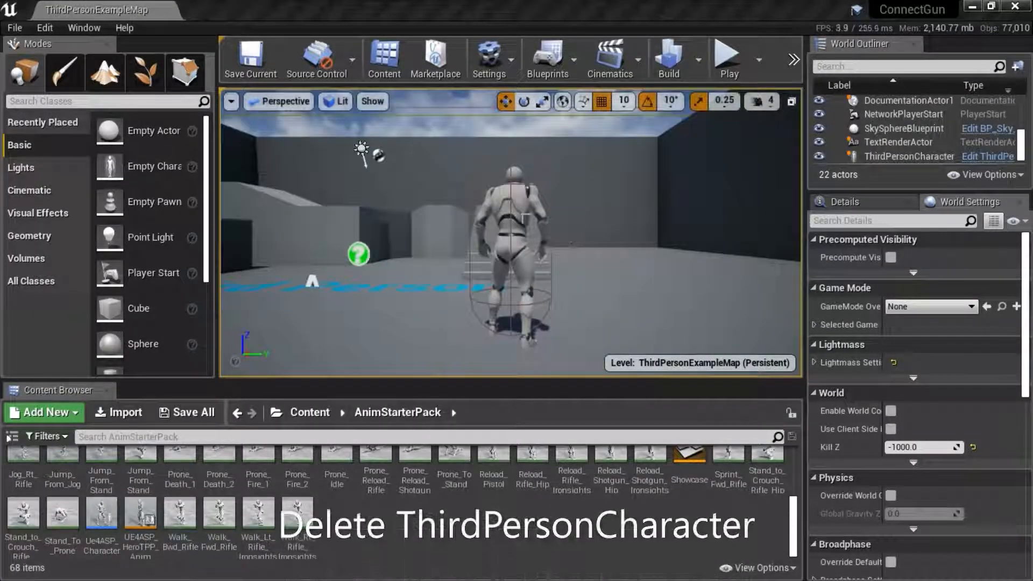
Delete the ThirdPersonCharacter actor from the level
{"action": "left_click", "coordinate": [526, 219]}
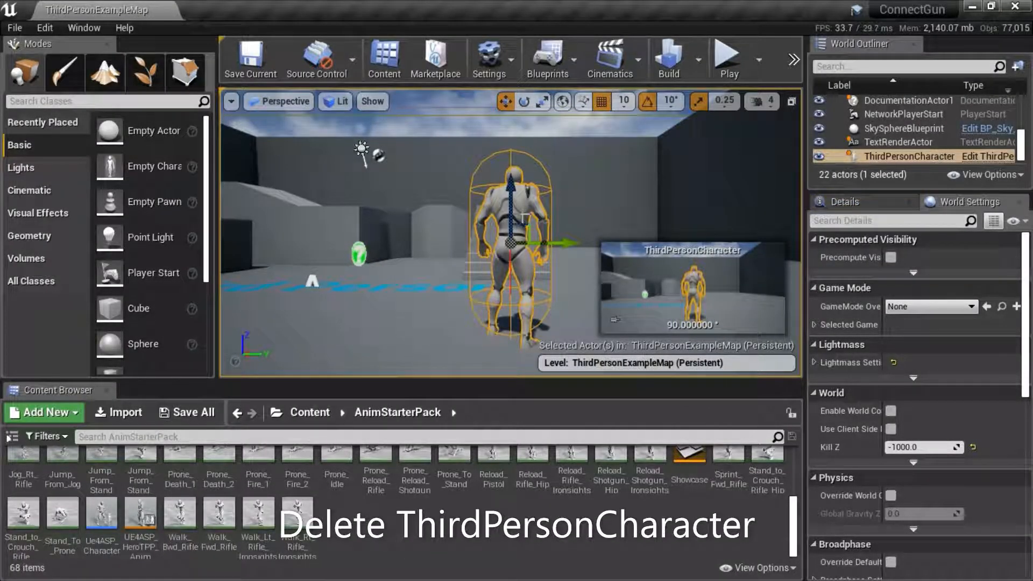
{"action": "right_click", "coordinate": [523, 214]}
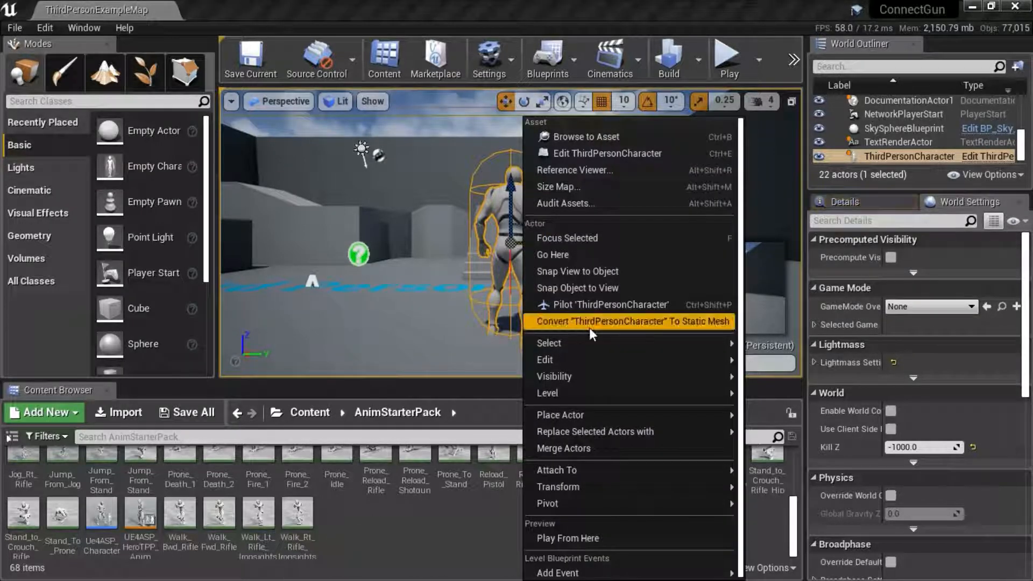
{"action": "mouse_move", "coordinate": [586, 358]}
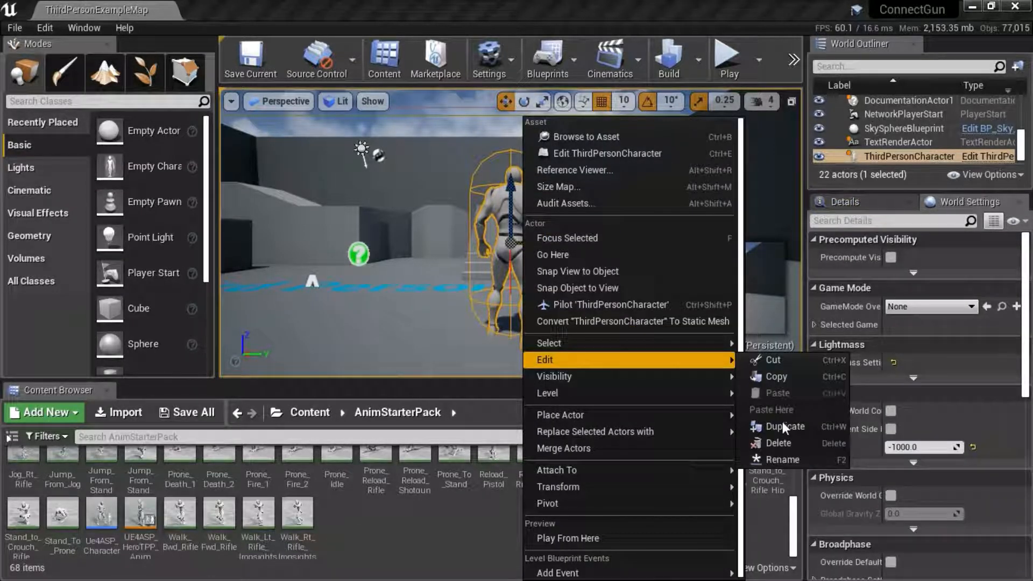
{"action": "left_click", "coordinate": [782, 442]}
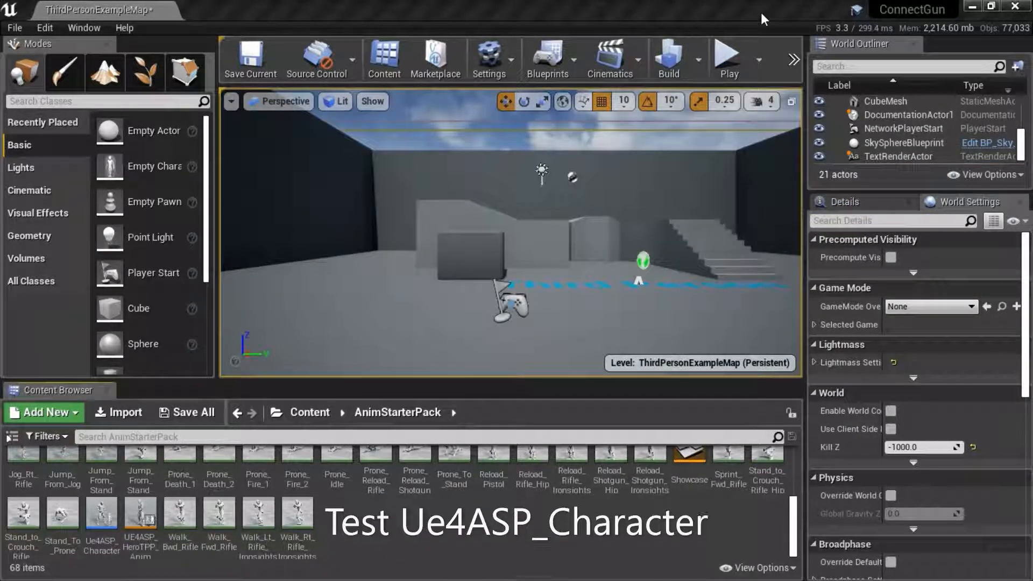
Play the level in the viewport to test the Ue4ASP_Character pawn, and stop the play session
{"action": "left_click", "coordinate": [728, 53]}
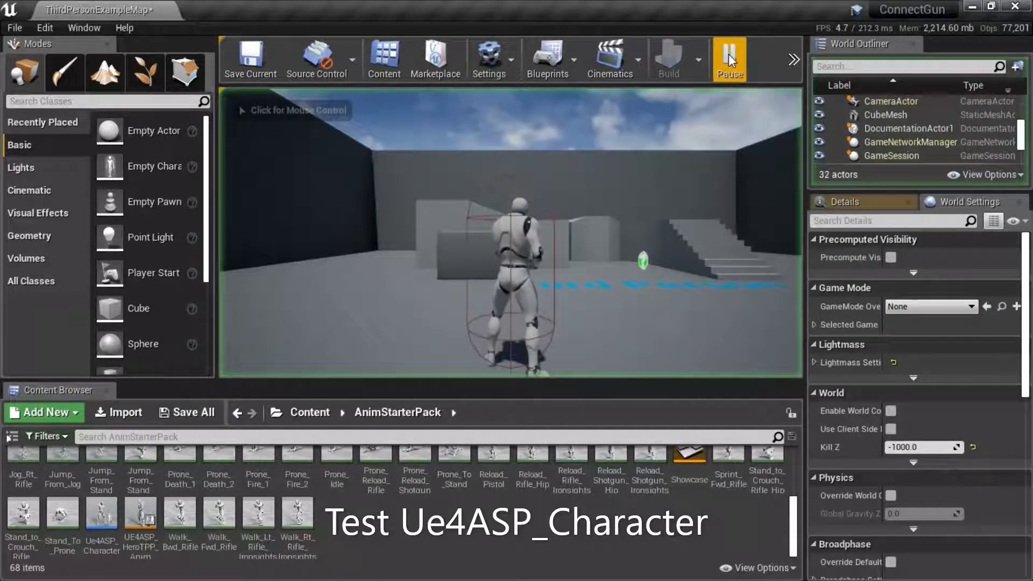
{"action": "left_click", "coordinate": [684, 166]}
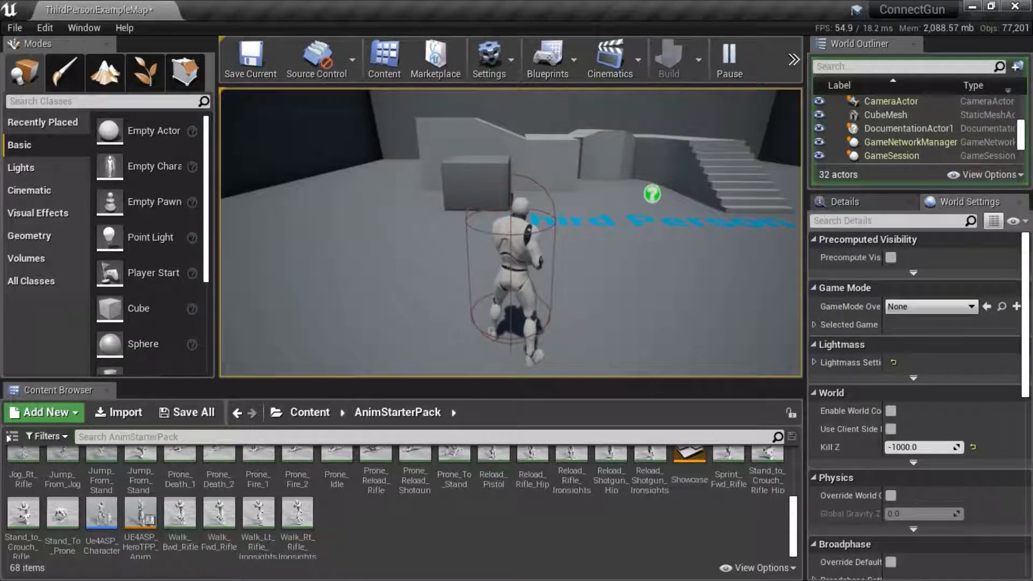
{"action": "key", "text": "Escape"}
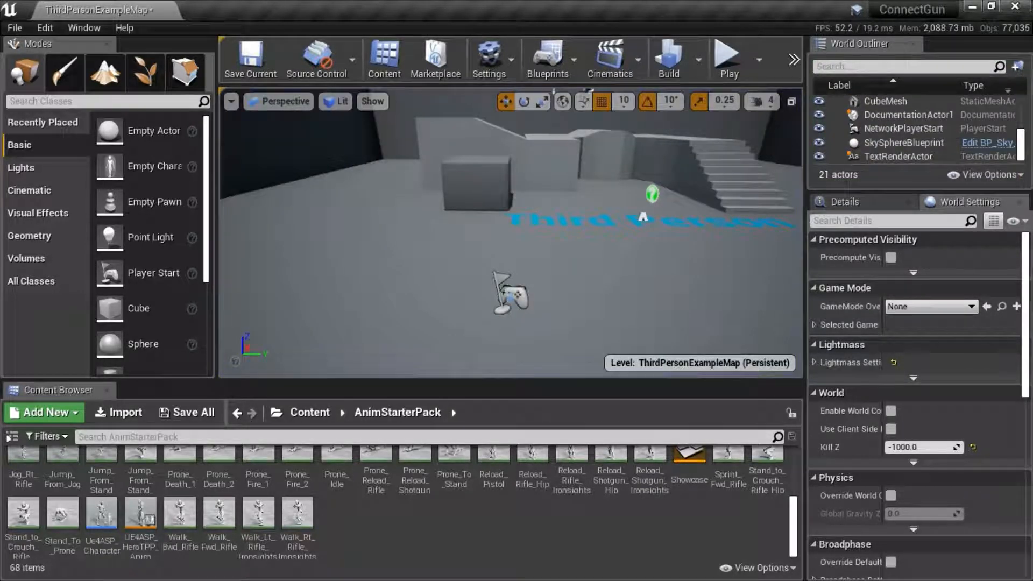
Open the Ue4ASP_Character blueprint for editing and turn off Visible for its CapsuleComponent
{"action": "left_click", "coordinate": [103, 525]}
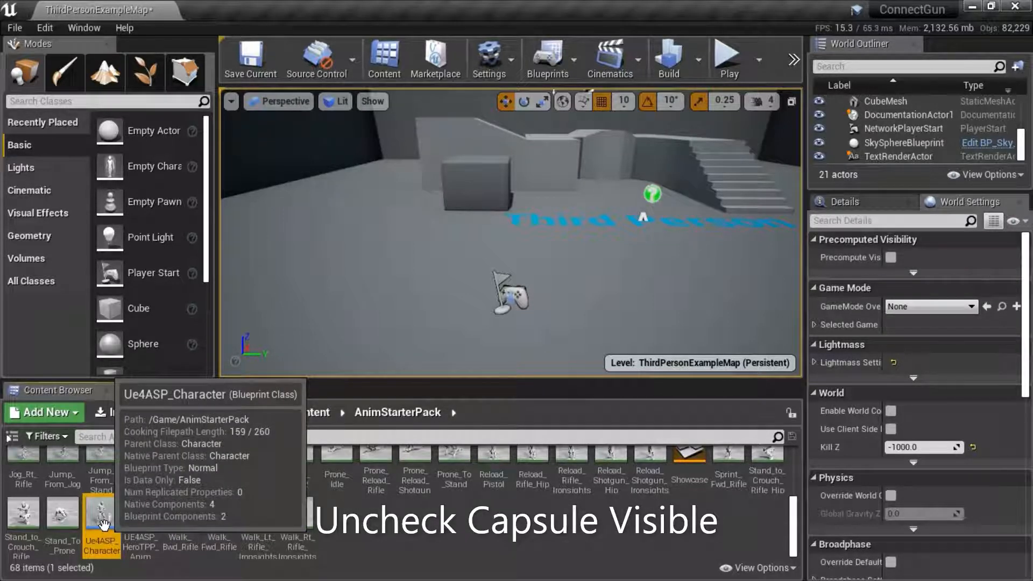
{"action": "right_click", "coordinate": [103, 525]}
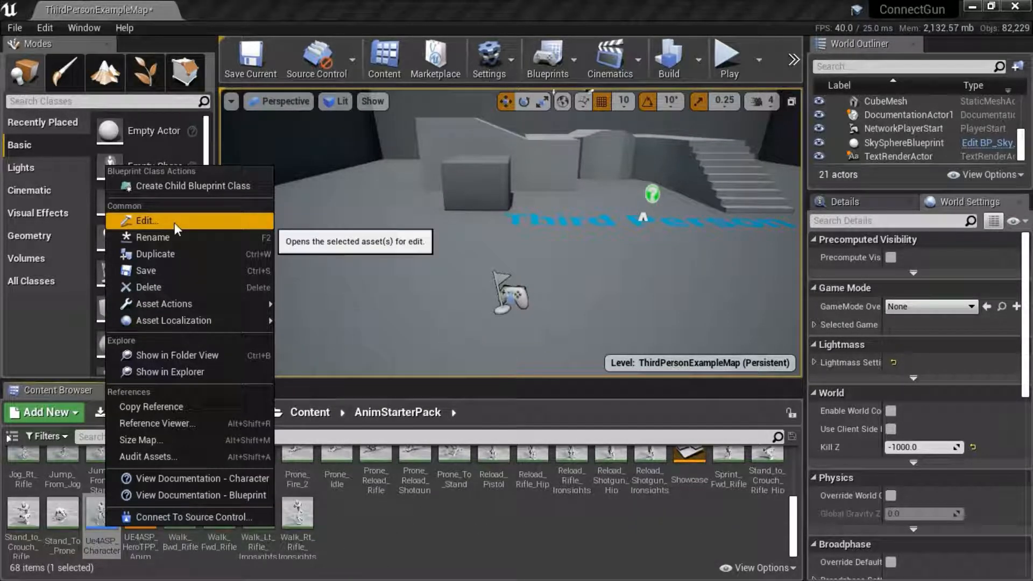
{"action": "left_click", "coordinate": [174, 223]}
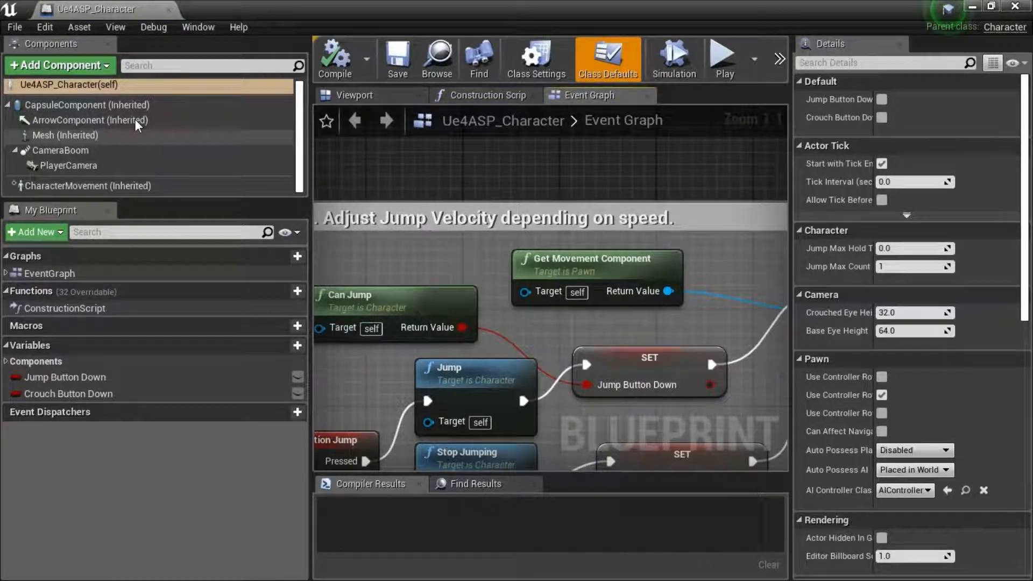
{"action": "left_click", "coordinate": [95, 105]}
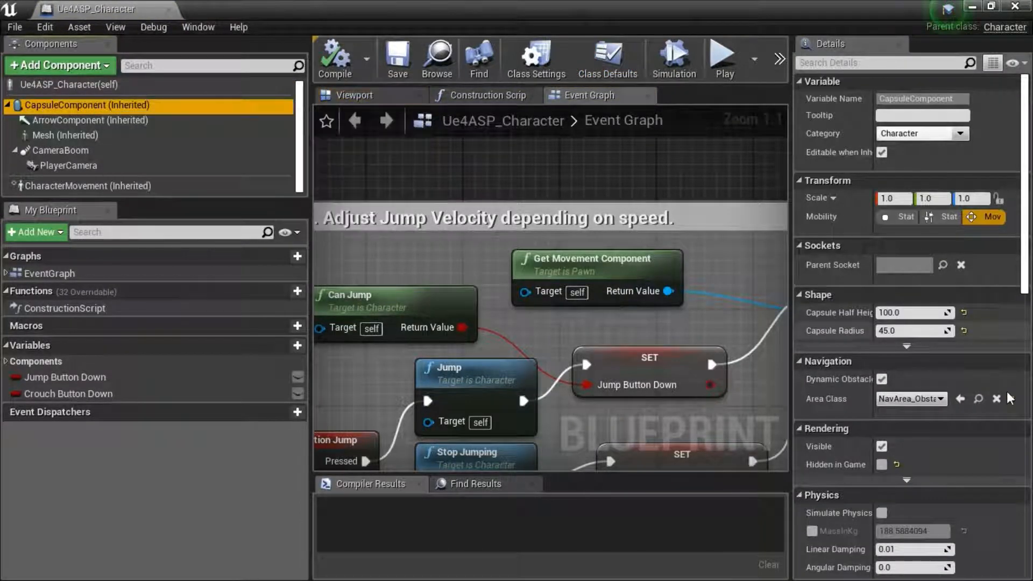
{"action": "left_click", "coordinate": [882, 447]}
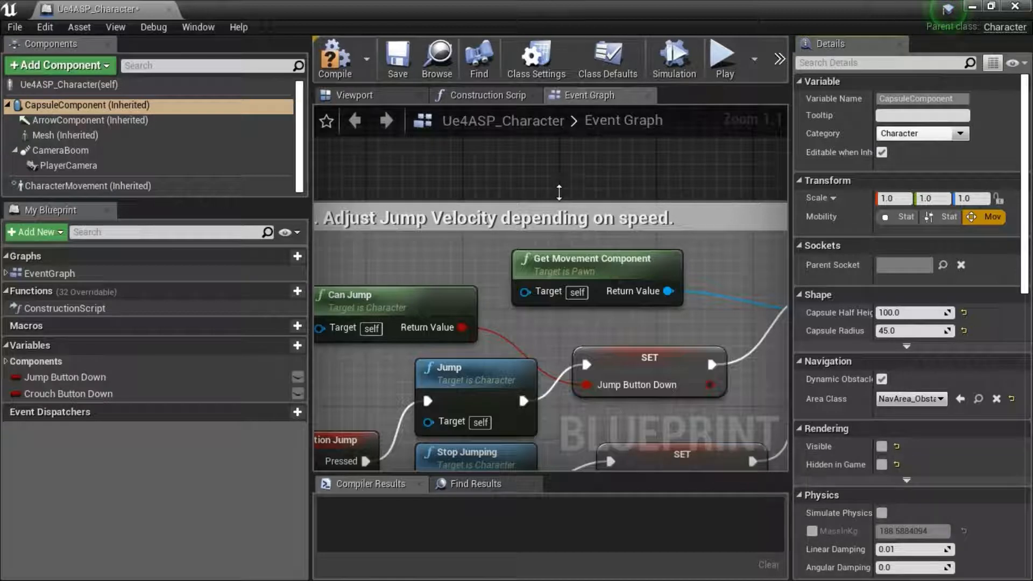
Compile, save and close the Ue4ASP_Character blueprint, and play-test the level to check the character without its capsule
{"action": "left_click", "coordinate": [343, 69]}
{"action": "left_click", "coordinate": [398, 69]}
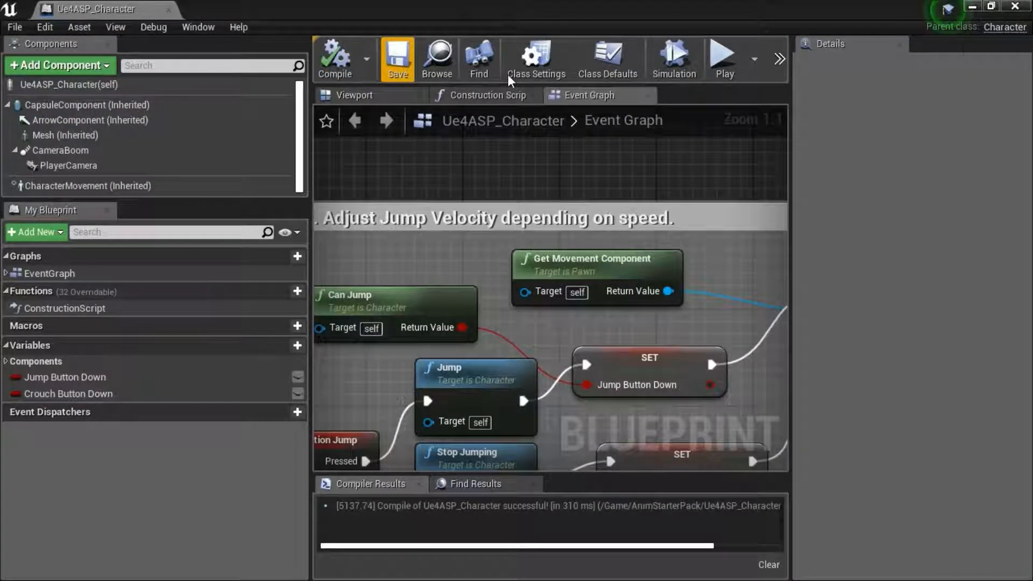
{"action": "left_click", "coordinate": [1017, 7]}
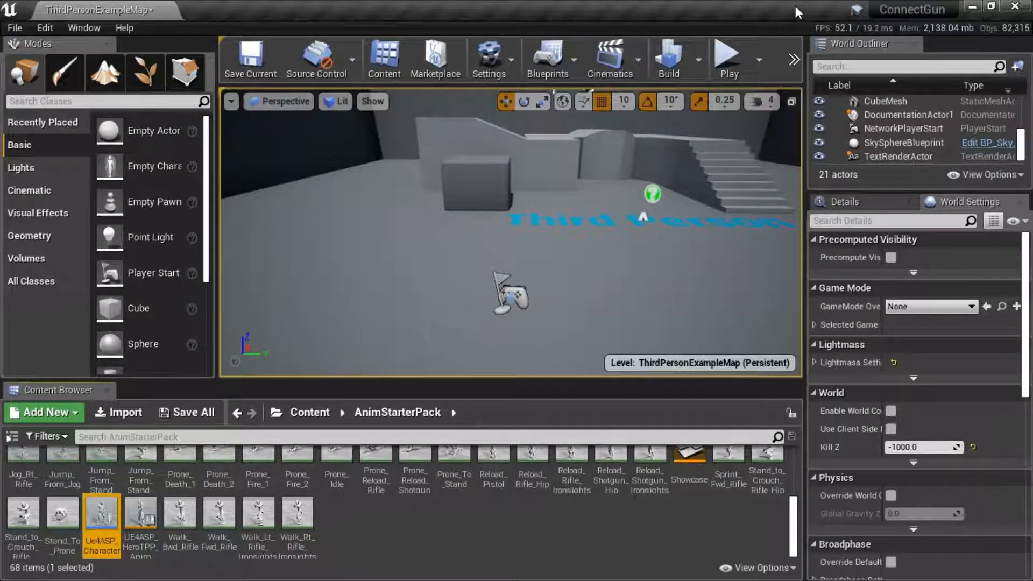
{"action": "left_click", "coordinate": [734, 63]}
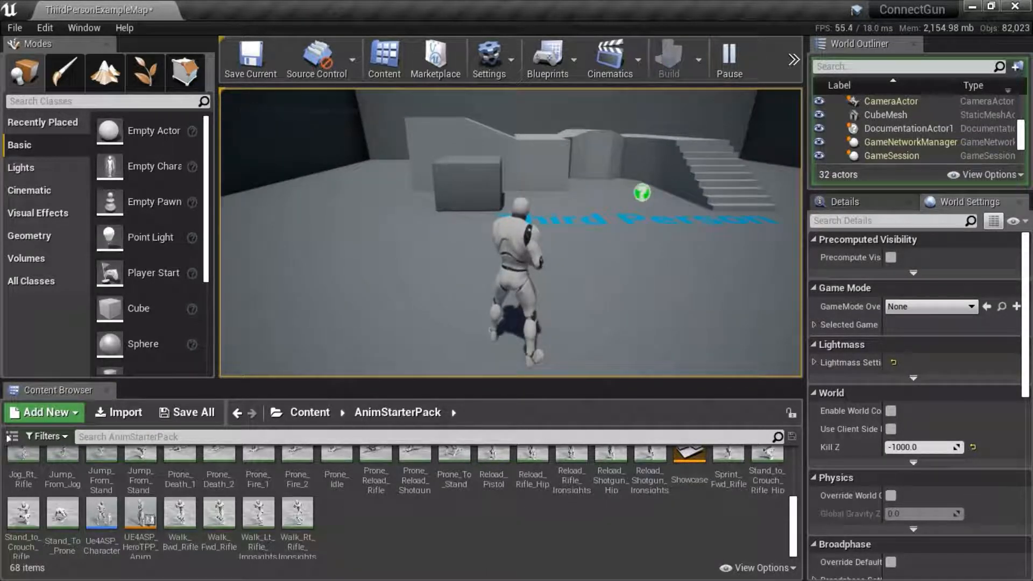
{"action": "key", "text": "Escape"}
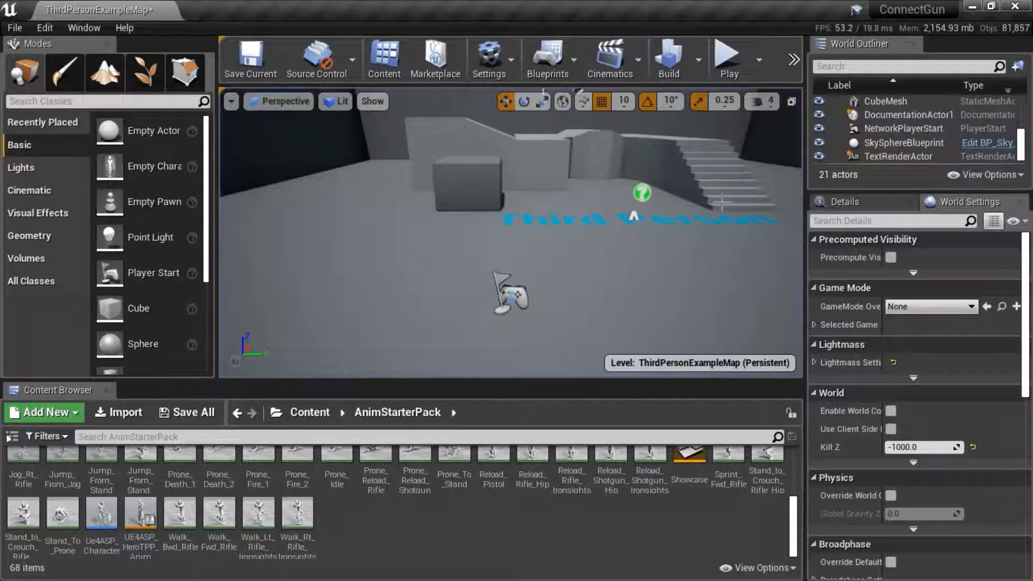
Reopen the Ue4ASP_Character blueprint and browse the project content to FPS_Weapon_Bundle/Weapons/Meshes/AR4
{"action": "left_click", "coordinate": [103, 524]}
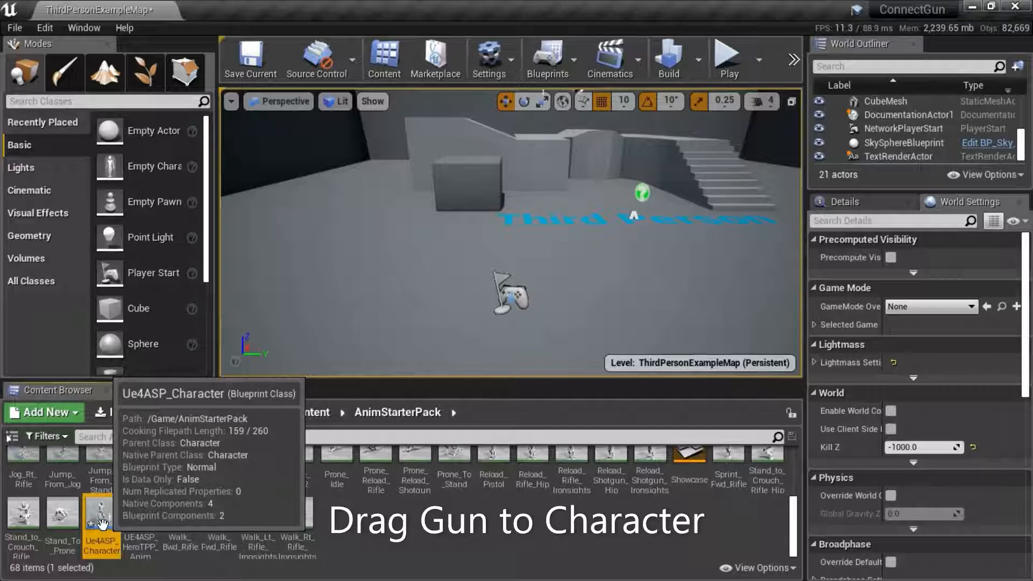
{"action": "right_click", "coordinate": [104, 525]}
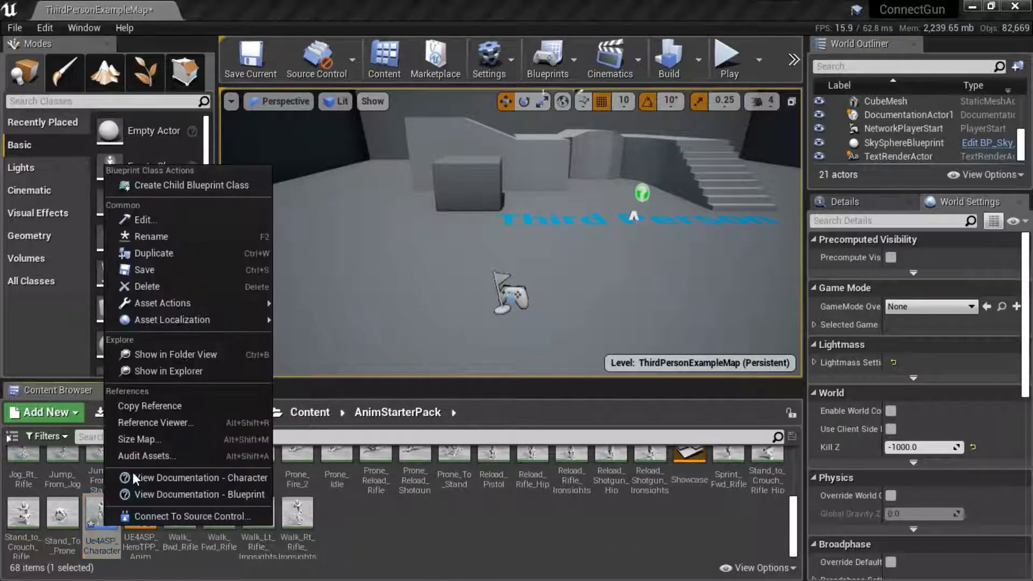
{"action": "left_click", "coordinate": [196, 224]}
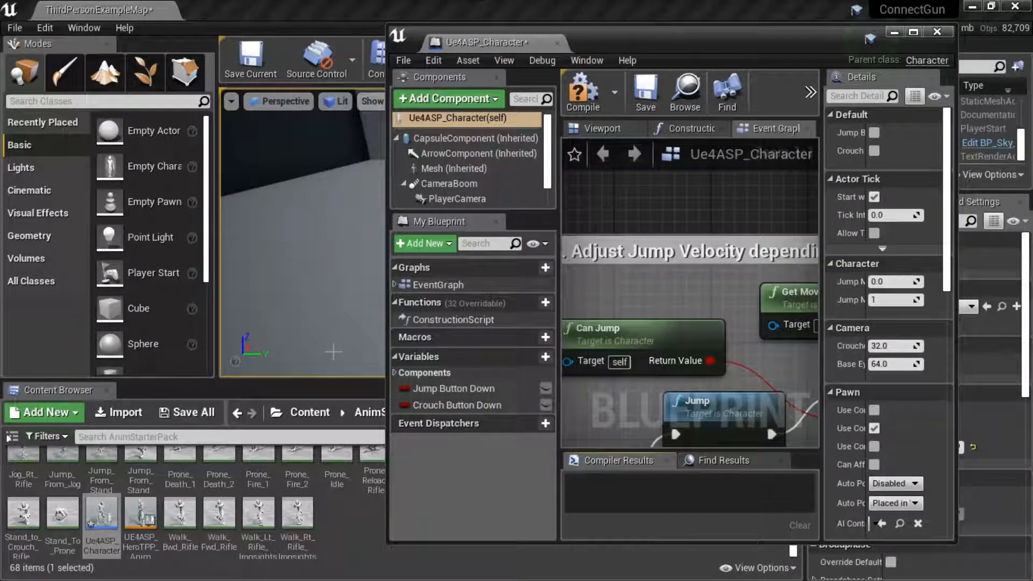
{"action": "left_click", "coordinate": [307, 410]}
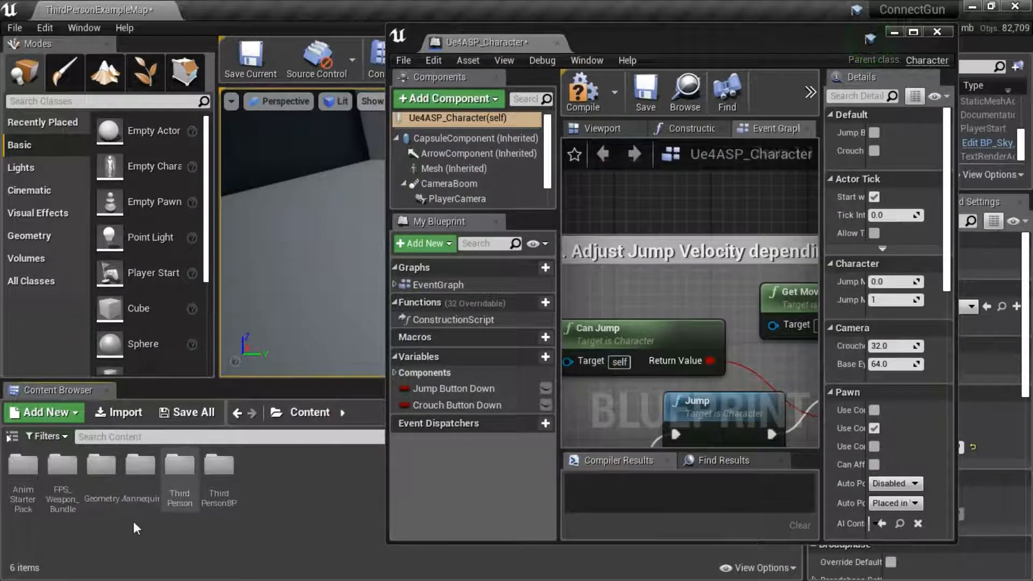
{"action": "double_click", "coordinate": [63, 466]}
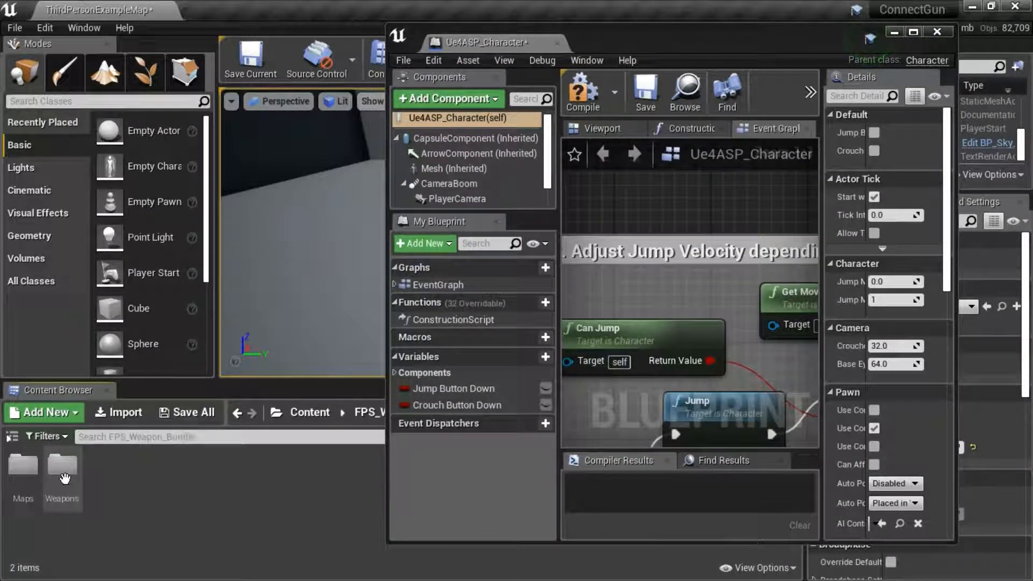
{"action": "double_click", "coordinate": [62, 466]}
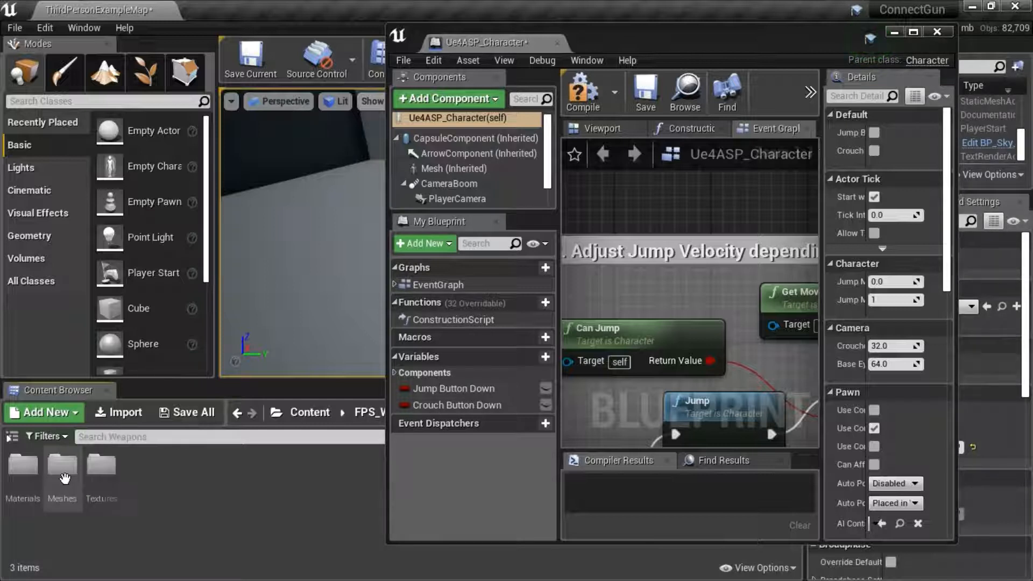
{"action": "double_click", "coordinate": [63, 466]}
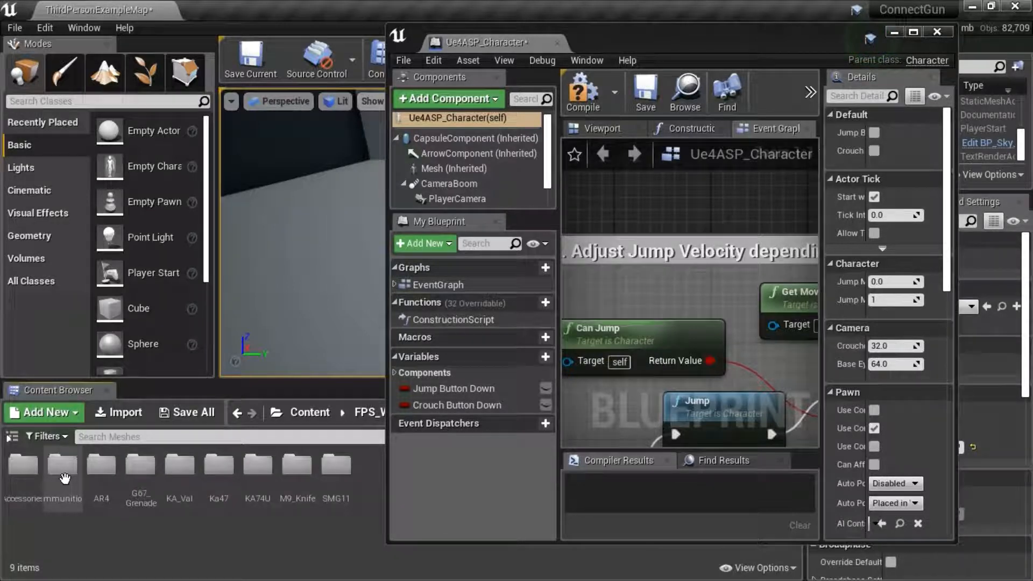
{"action": "double_click", "coordinate": [101, 474]}
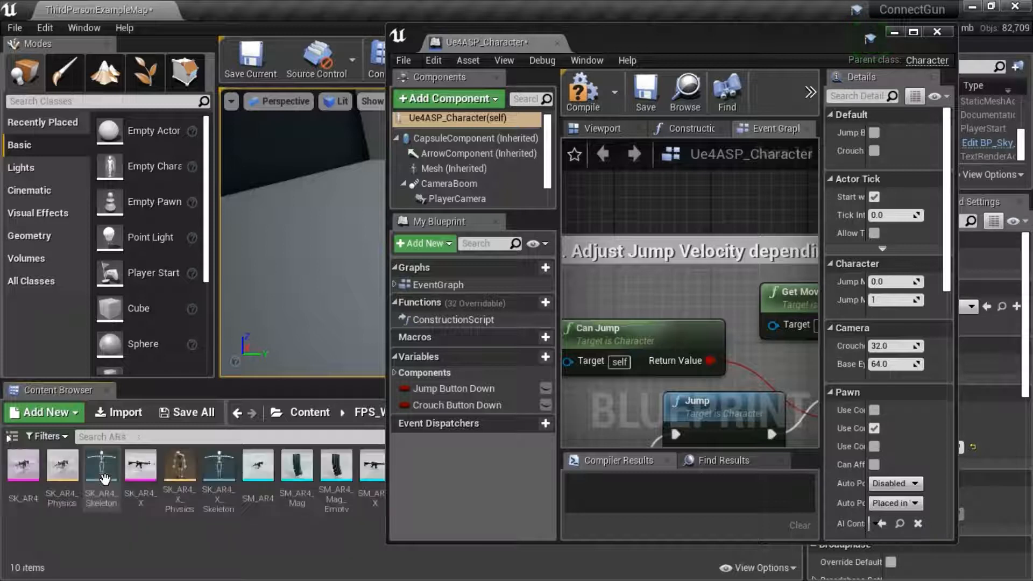
Add the SK_AR4 skeletal mesh to the Ue4ASP_Character components, nest it under Mesh, and close the blueprint editor
{"action": "mouse_move", "coordinate": [24, 478]}
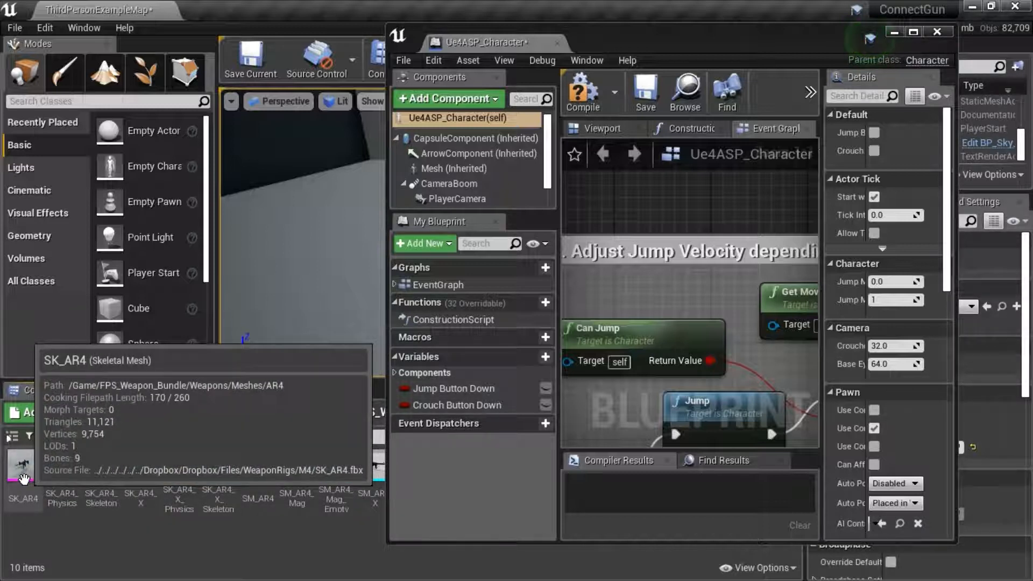
{"action": "left_click_drag", "start_coordinate": [24, 478], "coordinate": [478, 172]}
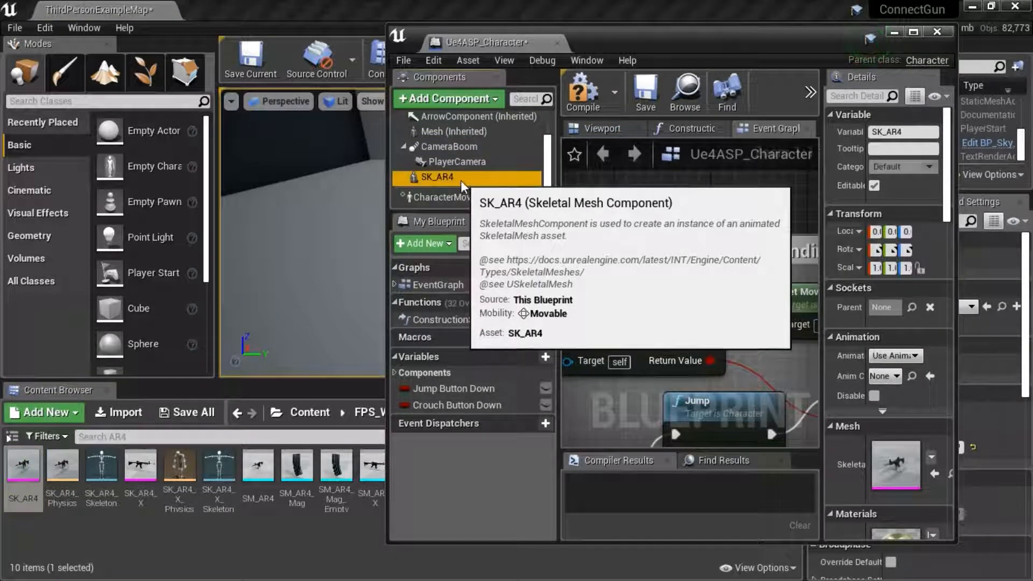
{"action": "left_click_drag", "start_coordinate": [461, 179], "coordinate": [475, 134]}
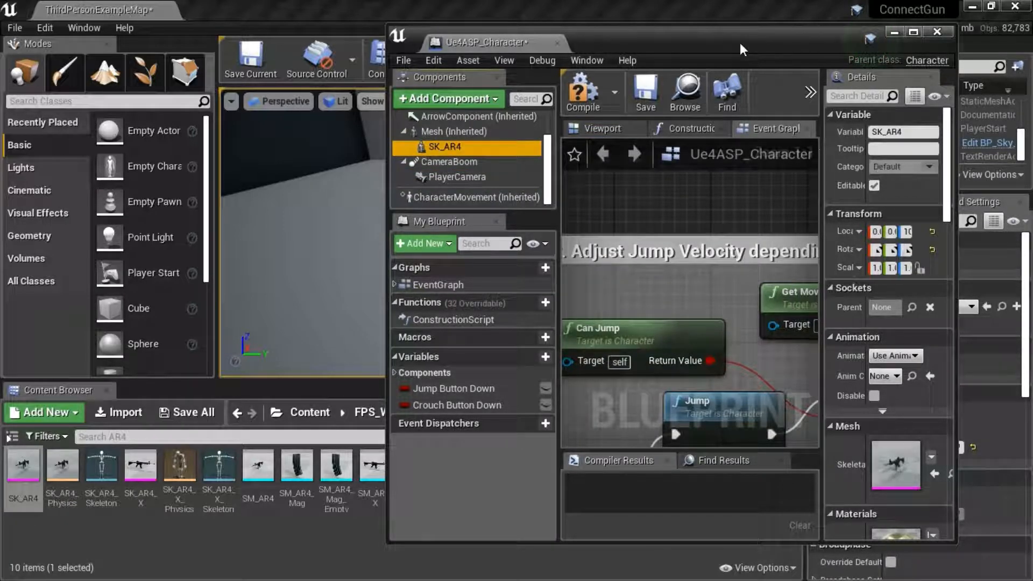
{"action": "left_click", "coordinate": [934, 30]}
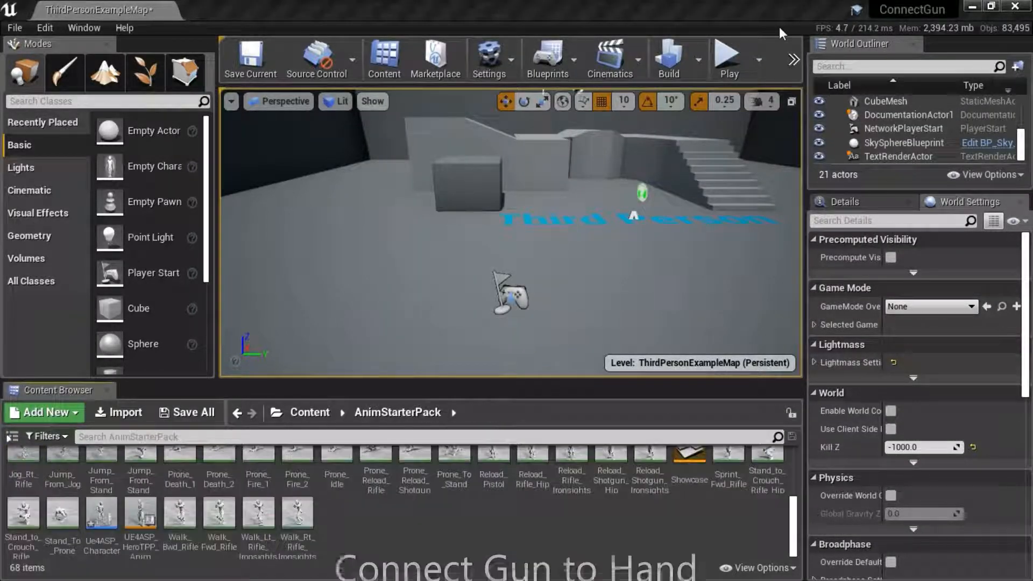
Reopen the Ue4ASP_Character blueprint and set the SK_AR4 component's parent socket to the hand_r bone
{"action": "right_click", "coordinate": [104, 531]}
{"action": "left_click", "coordinate": [160, 225]}
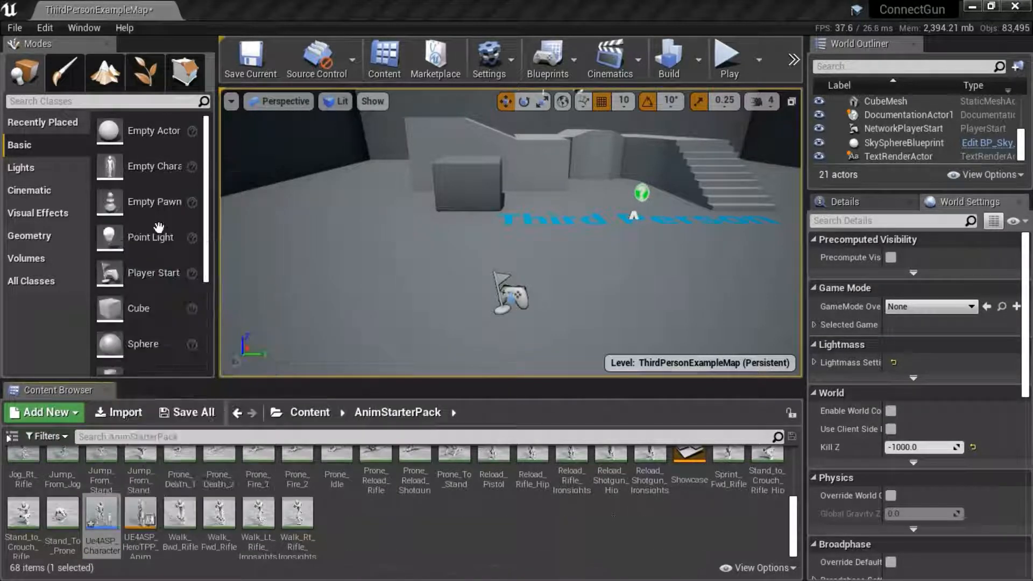
{"action": "left_click", "coordinate": [374, 98]}
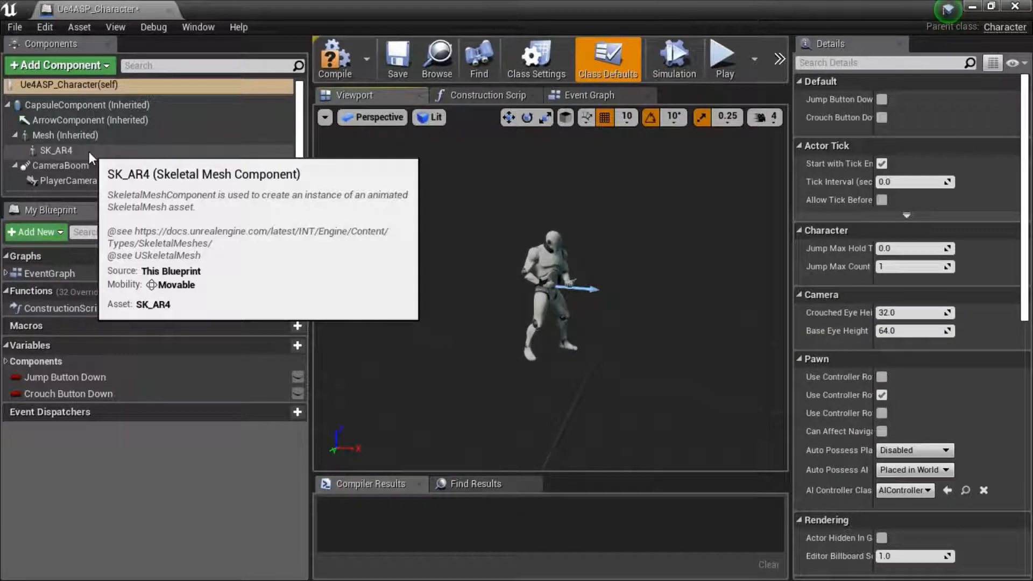
{"action": "left_click", "coordinate": [89, 152]}
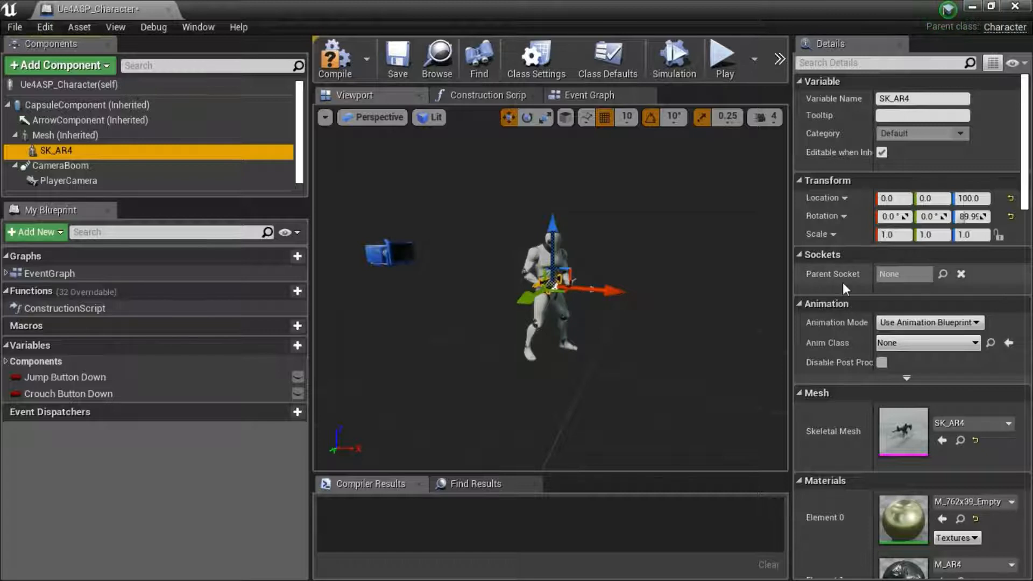
{"action": "left_click", "coordinate": [943, 274]}
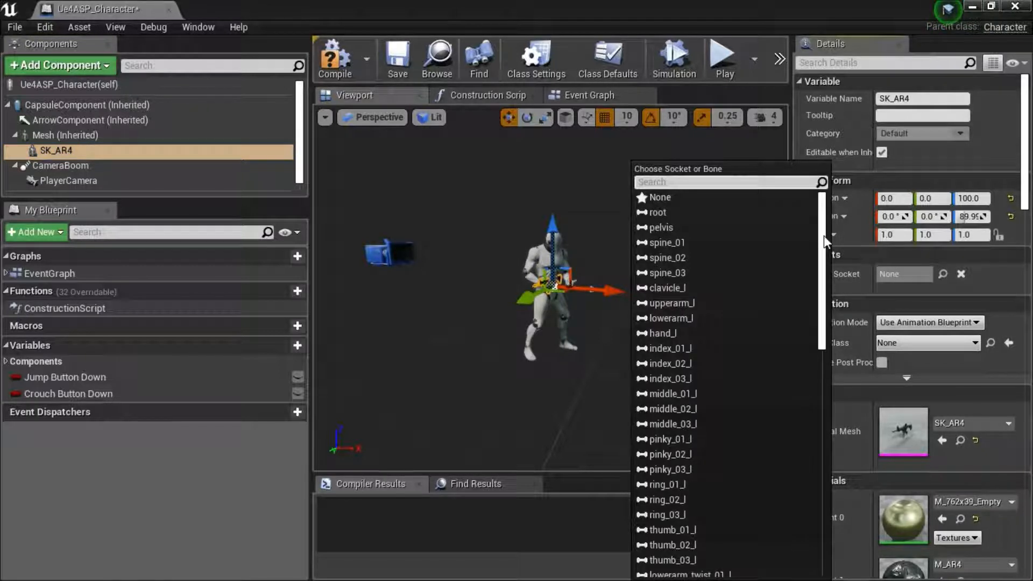
{"action": "left_click_drag", "start_coordinate": [825, 239], "coordinate": [824, 345]}
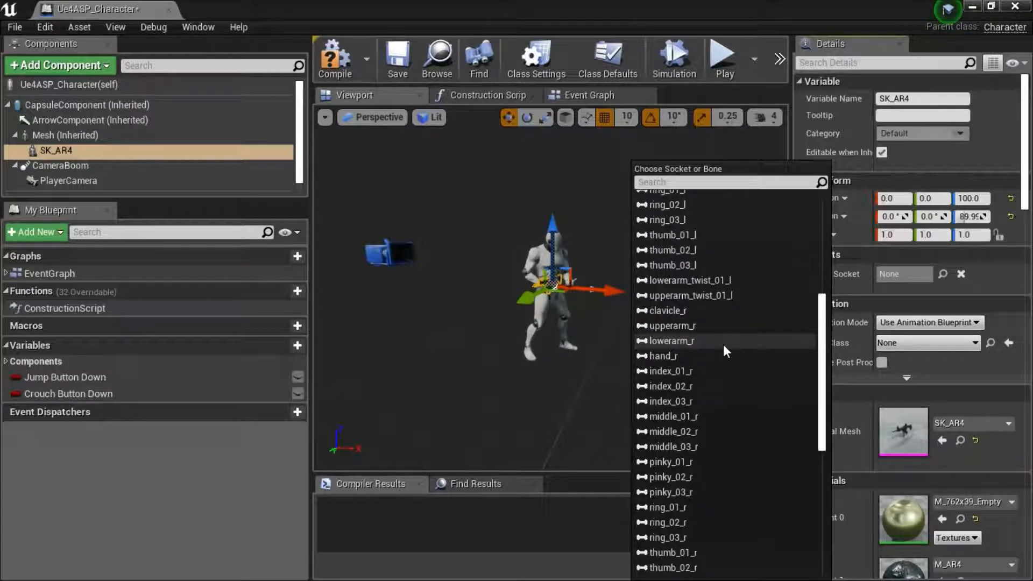
{"action": "left_click", "coordinate": [682, 357]}
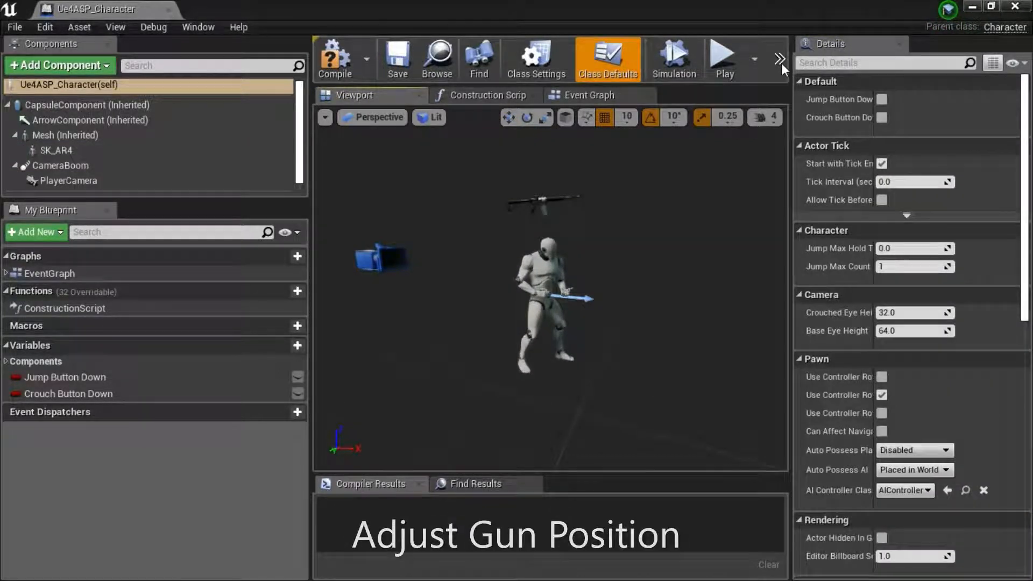
With SK_AR4 selected, set the viewport's position grid snap to 1 and its rotation snap to 5°
{"action": "left_click", "coordinate": [78, 146]}
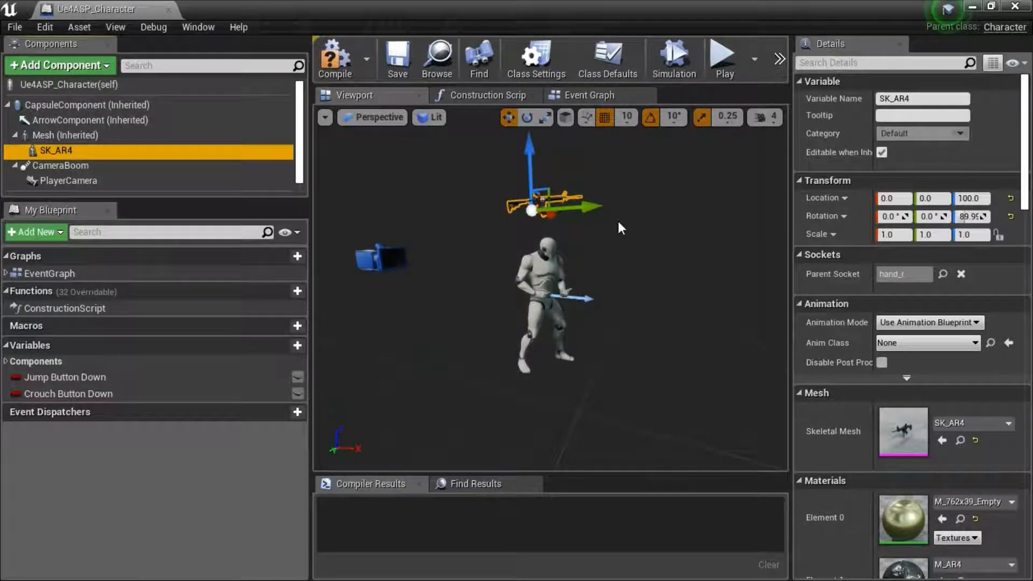
{"action": "left_click", "coordinate": [633, 121]}
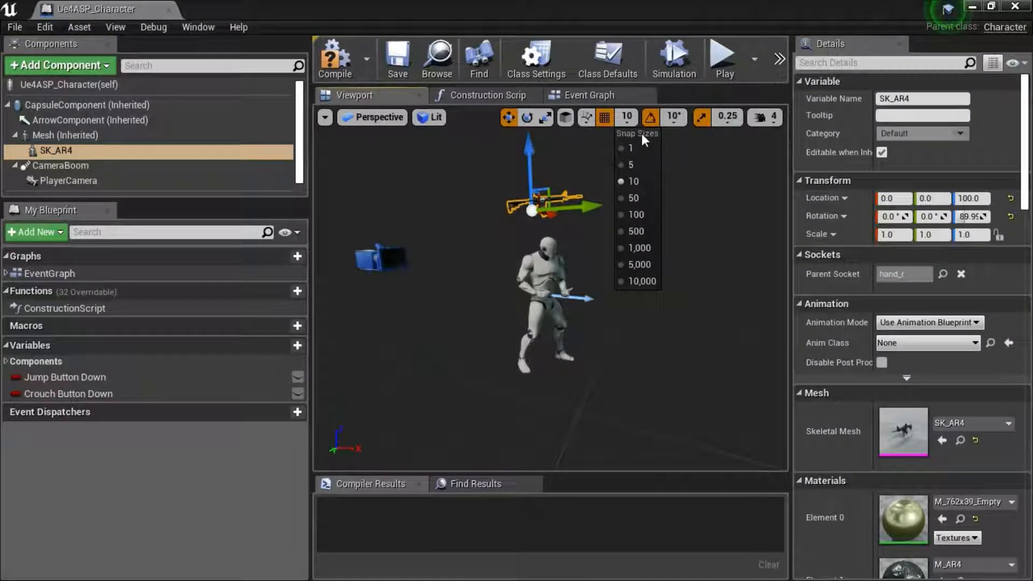
{"action": "left_click", "coordinate": [644, 147]}
{"action": "left_click", "coordinate": [676, 121]}
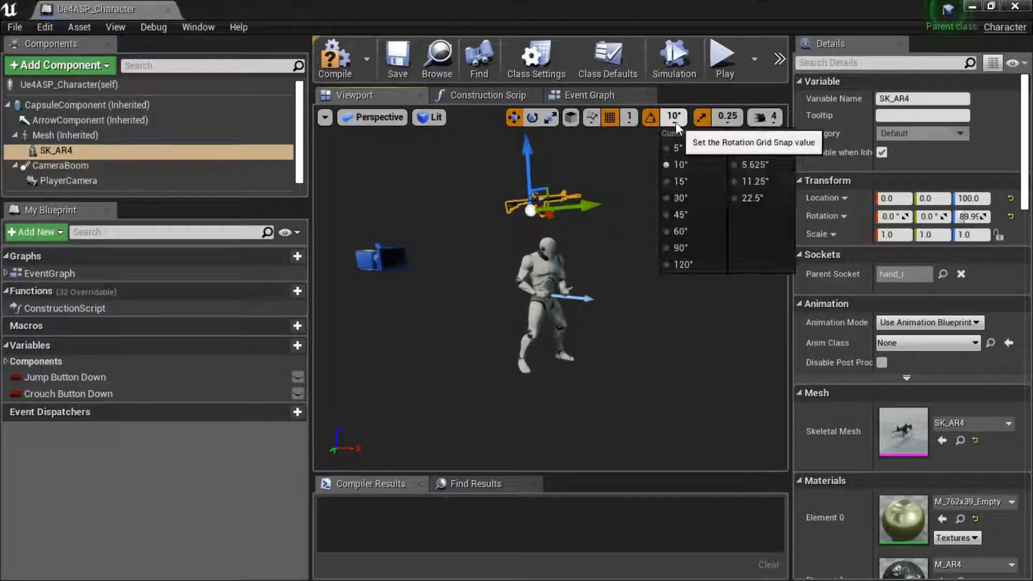
{"action": "left_click", "coordinate": [691, 143]}
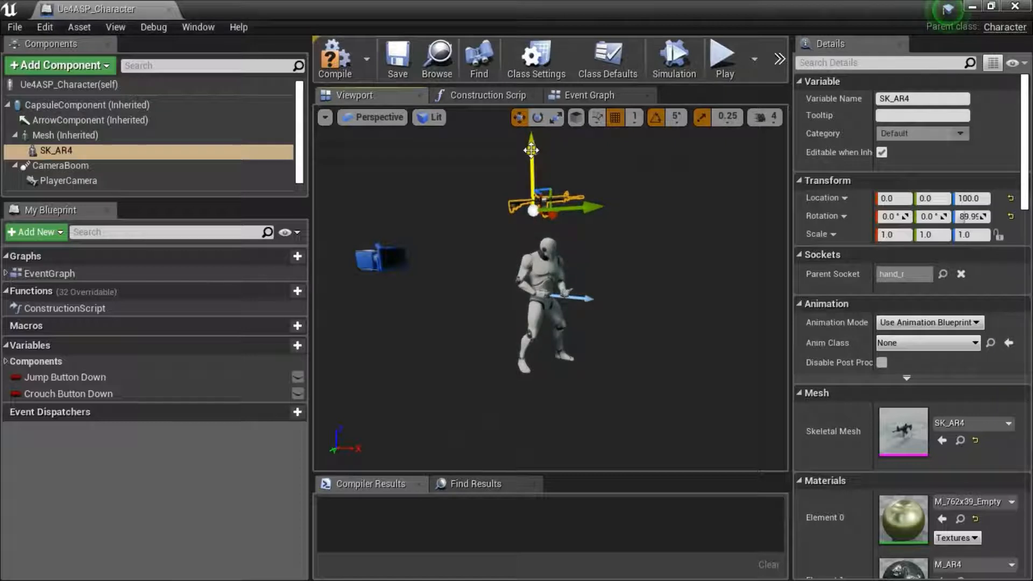
Move the SK_AR4 gun down and across to the character's right hand, at a location of about X -7, Y 4, Z -4
{"action": "left_click_drag", "start_coordinate": [533, 157], "coordinate": [533, 242]}
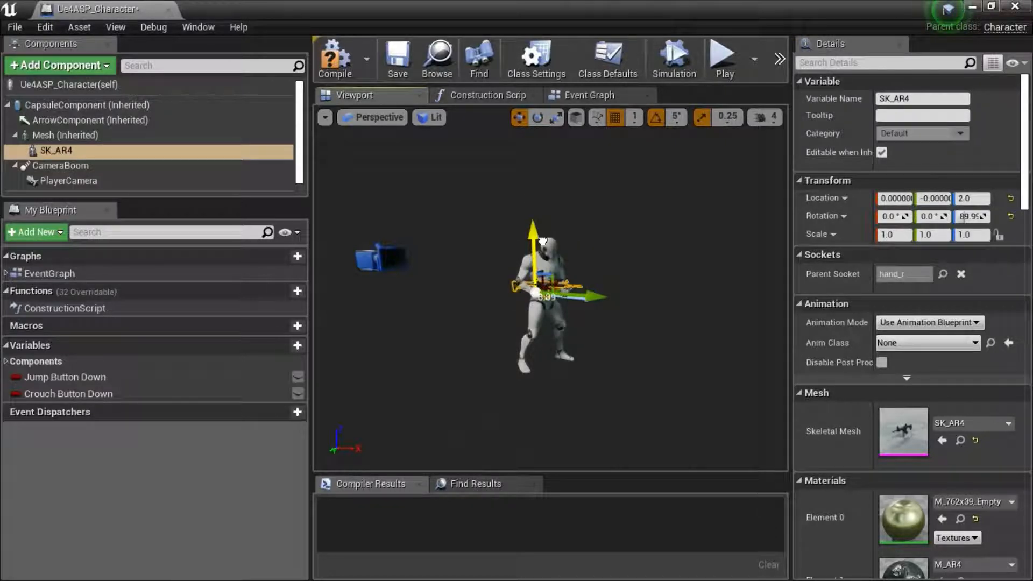
{"action": "left_click_drag", "start_coordinate": [558, 285], "coordinate": [555, 287]}
{"action": "right_click_drag", "start_coordinate": [582, 325], "coordinate": [426, 329]}
{"action": "key", "text": "w"}
{"action": "key", "text": "w"}
{"action": "key", "text": "s"}
{"action": "key", "text": "d"}
{"action": "key", "text": "s"}
{"action": "key", "text": "w"}
{"action": "key", "text": "w"}
{"action": "key", "text": "w"}
{"action": "key", "text": "s"}
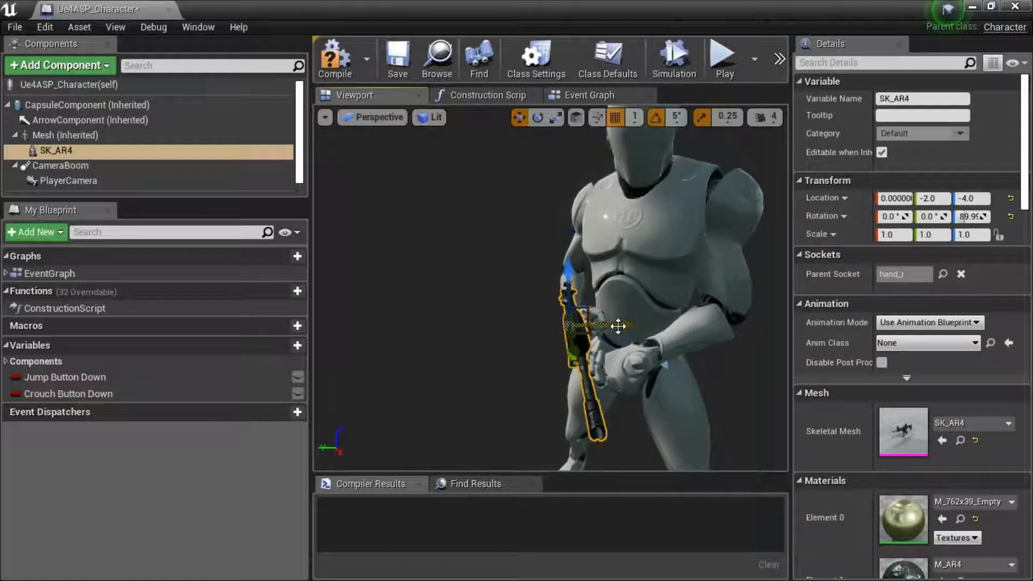
{"action": "left_click_drag", "start_coordinate": [618, 326], "coordinate": [641, 327]}
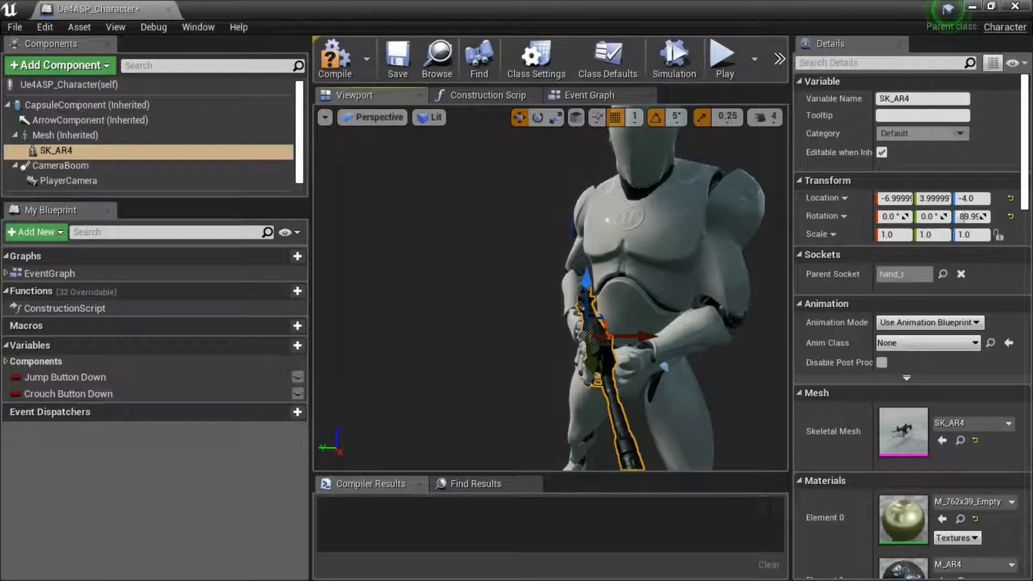
Fine-tune the gun's grip in the right hand by moving SK_AR4 to about X -8, Y 4, Z -3
{"action": "right_click_drag", "start_coordinate": [646, 333], "coordinate": [653, 362]}
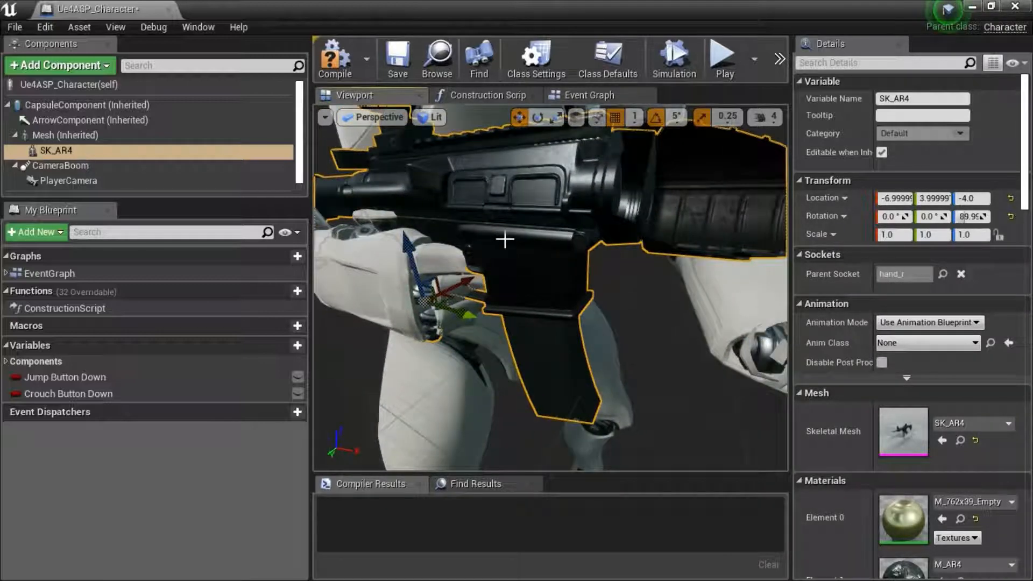
{"action": "left_click", "coordinate": [517, 274]}
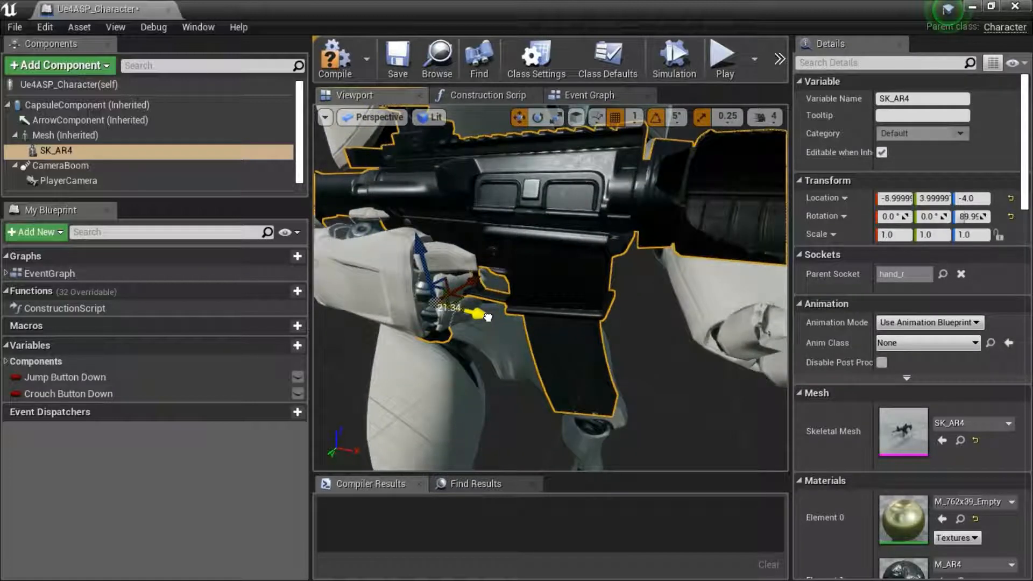
{"action": "left_click_drag", "start_coordinate": [469, 314], "coordinate": [471, 314]}
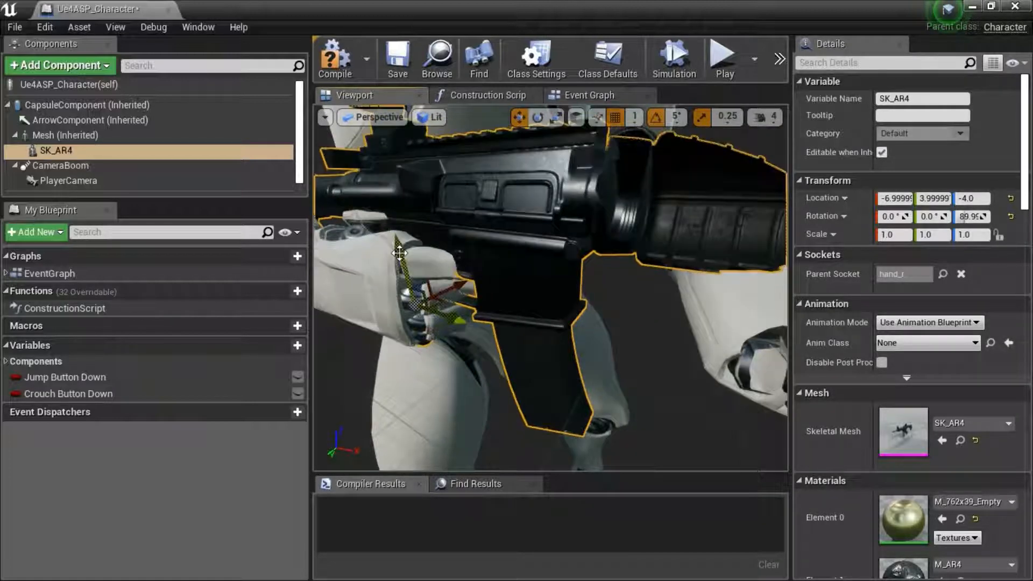
{"action": "left_click_drag", "start_coordinate": [399, 253], "coordinate": [399, 251]}
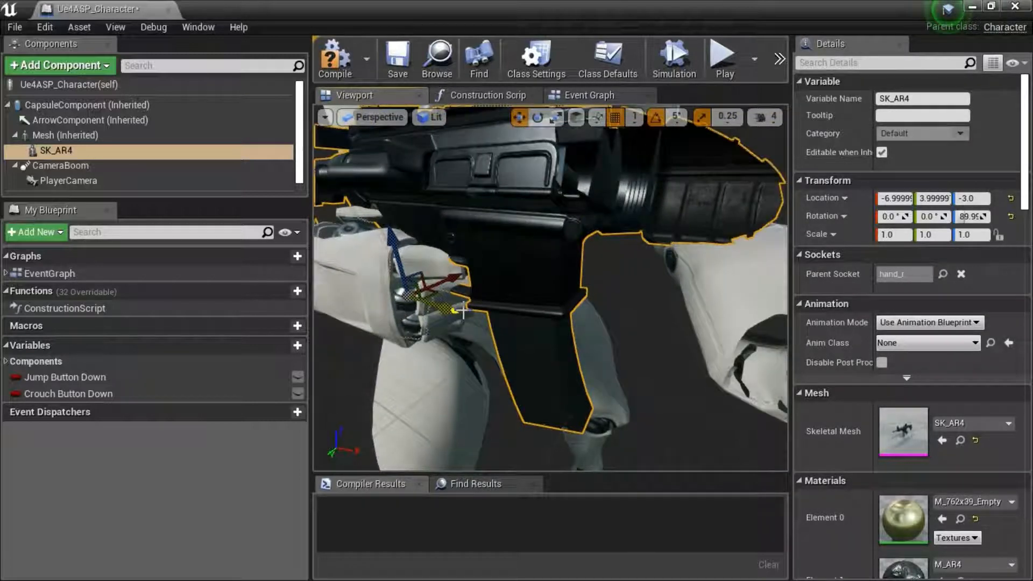
{"action": "left_click_drag", "start_coordinate": [460, 305], "coordinate": [462, 305]}
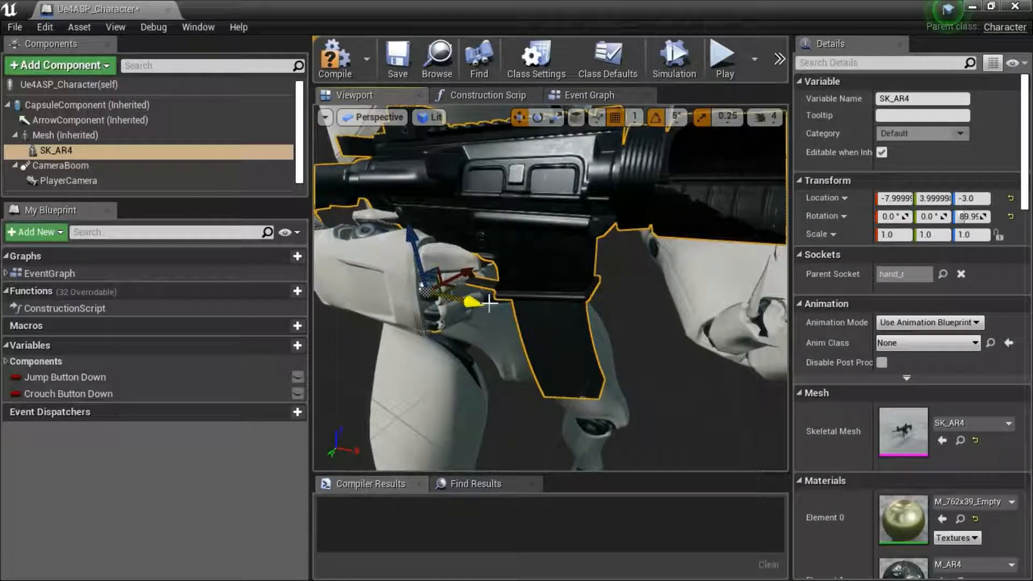
Examine from several angles and distances how the gun sits in the character's hands
{"action": "scroll", "coordinate": [489, 302], "scroll_direction": "down", "scroll_amount": 6}
{"action": "scroll", "coordinate": [489, 303], "scroll_direction": "down", "scroll_amount": 2}
{"action": "mouse_move", "coordinate": [489, 303]}
{"action": "right_mouse_down"}
{"action": "mouse_move", "coordinate": [490, 344]}
{"action": "mouse_move", "coordinate": [484, 286]}
{"action": "right_mouse_up"}
{"action": "scroll", "coordinate": [491, 323], "scroll_direction": "up", "scroll_amount": 6}
{"action": "scroll", "coordinate": [489, 302], "scroll_direction": "down", "scroll_amount": 8}
{"action": "scroll", "coordinate": [488, 303], "scroll_direction": "up", "scroll_amount": 7}
{"action": "scroll", "coordinate": [489, 302], "scroll_direction": "down", "scroll_amount": 8}
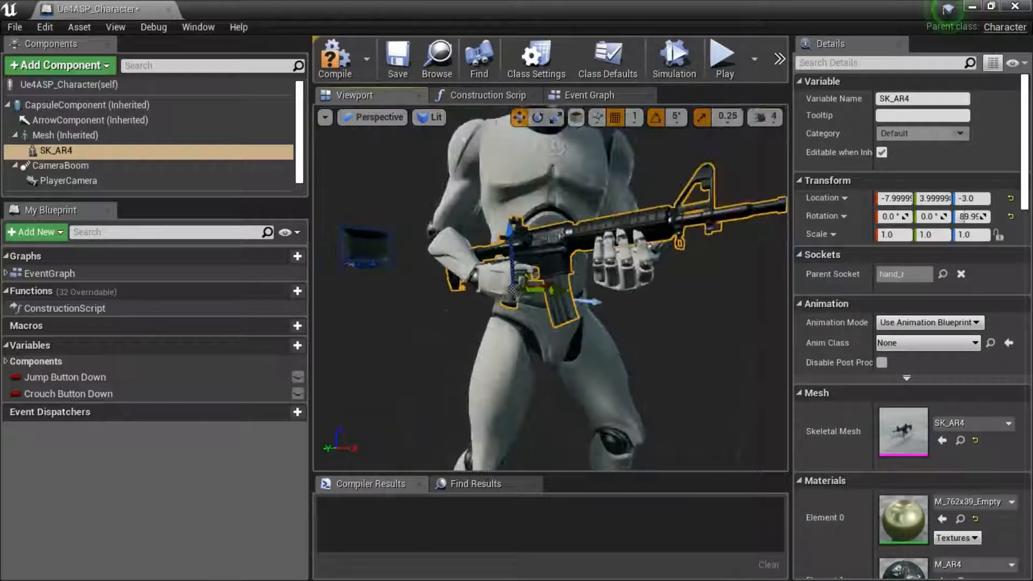
{"action": "scroll", "coordinate": [488, 302], "scroll_direction": "up", "scroll_amount": 4}
{"action": "right_click_drag", "start_coordinate": [489, 302], "coordinate": [521, 289]}
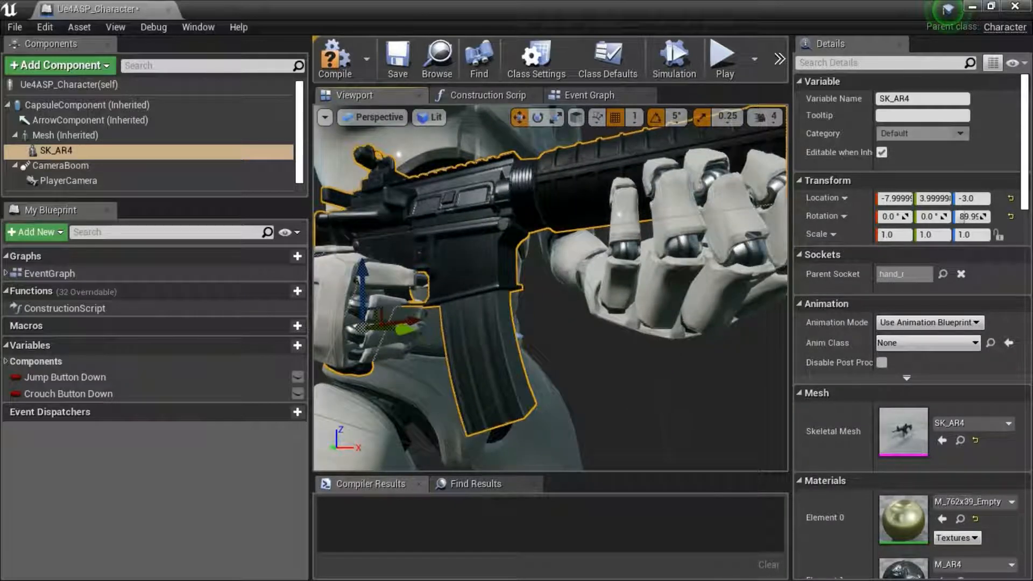
{"action": "scroll", "coordinate": [521, 288], "scroll_direction": "down", "scroll_amount": 8}
{"action": "scroll", "coordinate": [521, 289], "scroll_direction": "up", "scroll_amount": 6}
{"action": "scroll", "coordinate": [545, 316], "scroll_direction": "up", "scroll_amount": 2}
{"action": "scroll", "coordinate": [546, 316], "scroll_direction": "down", "scroll_amount": 6}
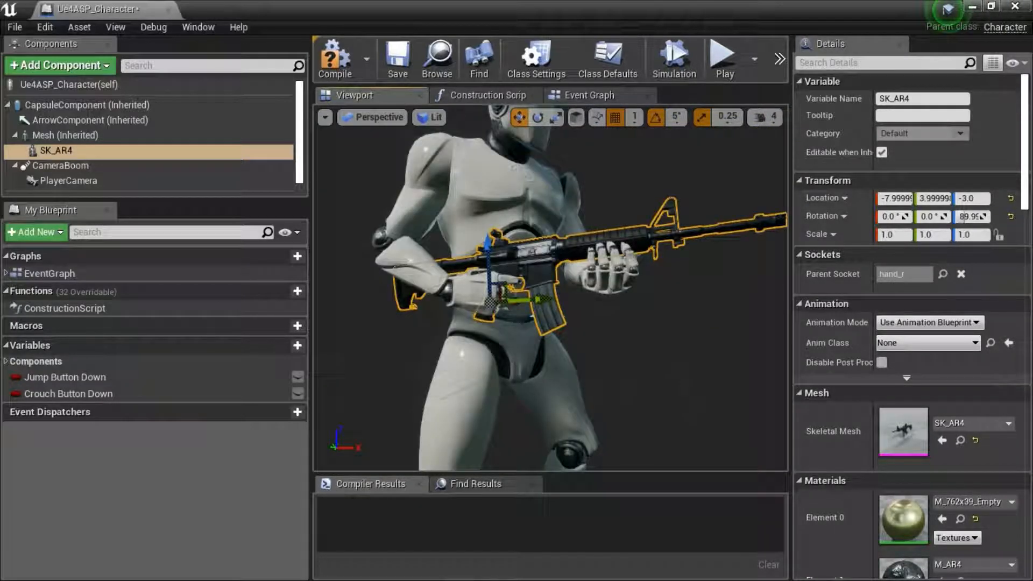
{"action": "right_click_drag", "start_coordinate": [538, 264], "coordinate": [529, 246]}
{"action": "left_click", "coordinate": [527, 246]}
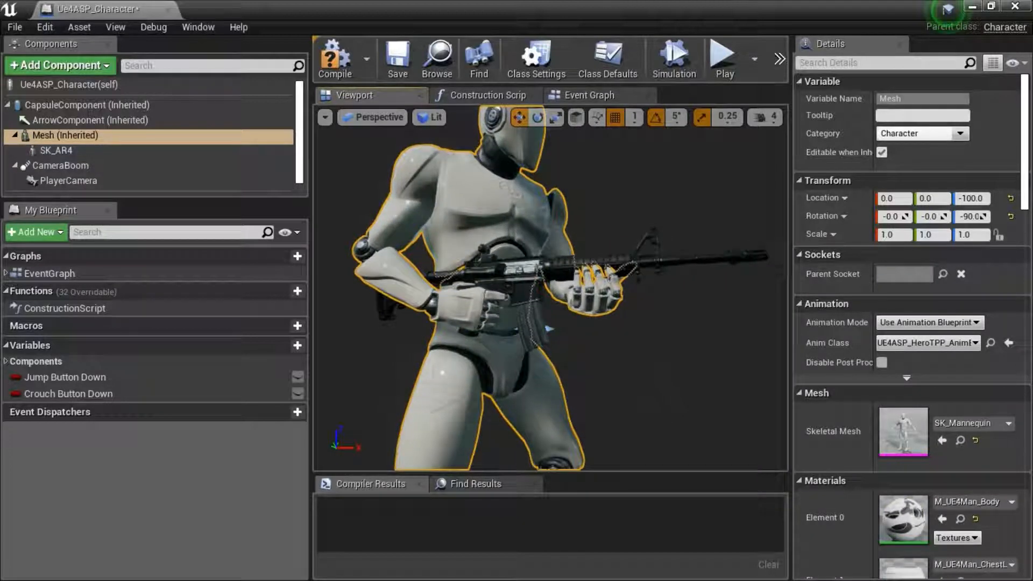
{"action": "scroll", "coordinate": [578, 334], "scroll_direction": "up", "scroll_amount": 4}
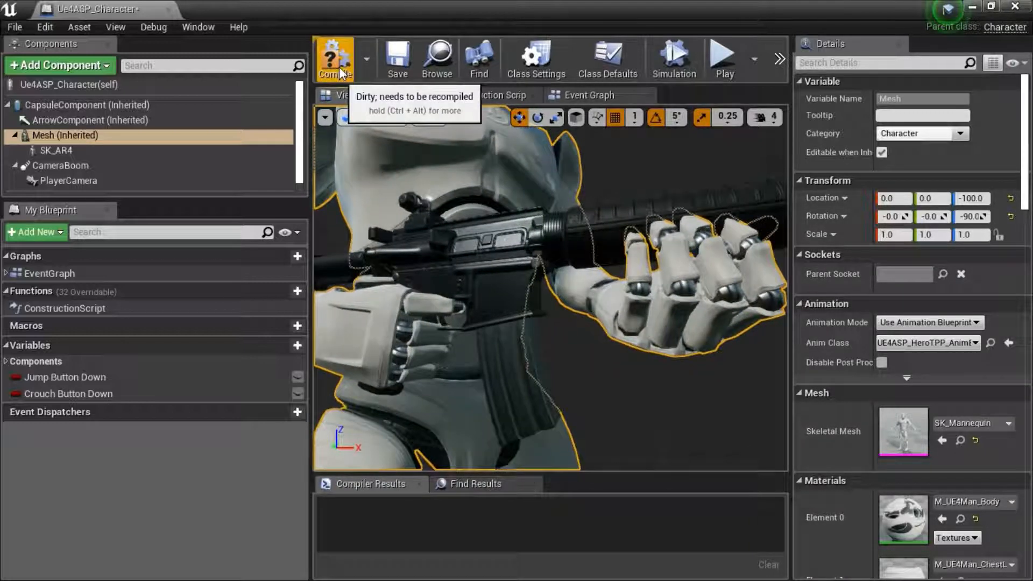
Compile and save the Ue4ASP_Character blueprint, and close its editor
{"action": "left_click", "coordinate": [349, 67]}
{"action": "left_click", "coordinate": [395, 65]}
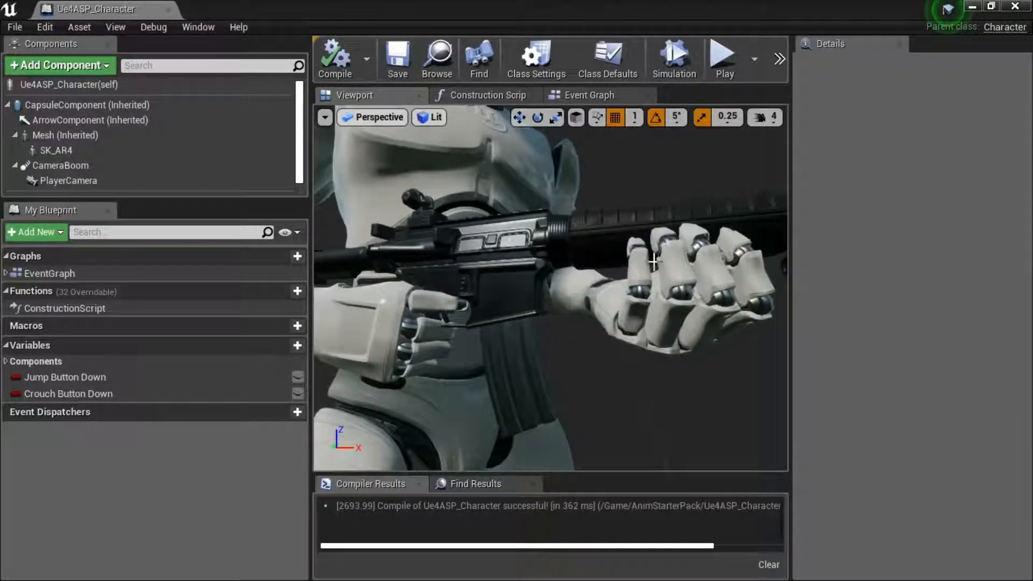
{"action": "left_click", "coordinate": [1016, 7]}
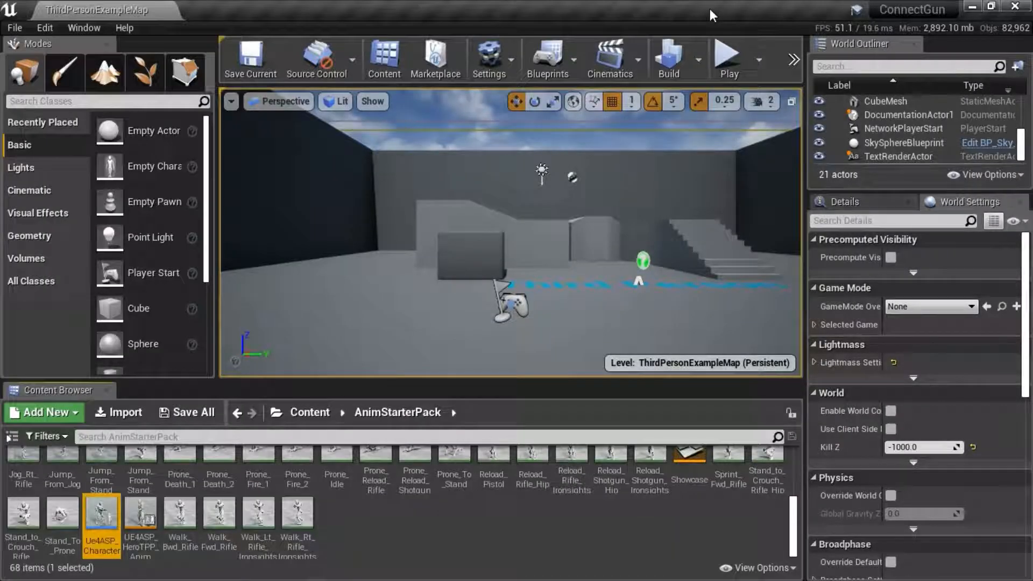
Place a Ue4ASP_Character in the level beside the player start and play-test walking and crouching with the gun
{"action": "left_click_drag", "start_coordinate": [101, 514], "coordinate": [313, 344]}
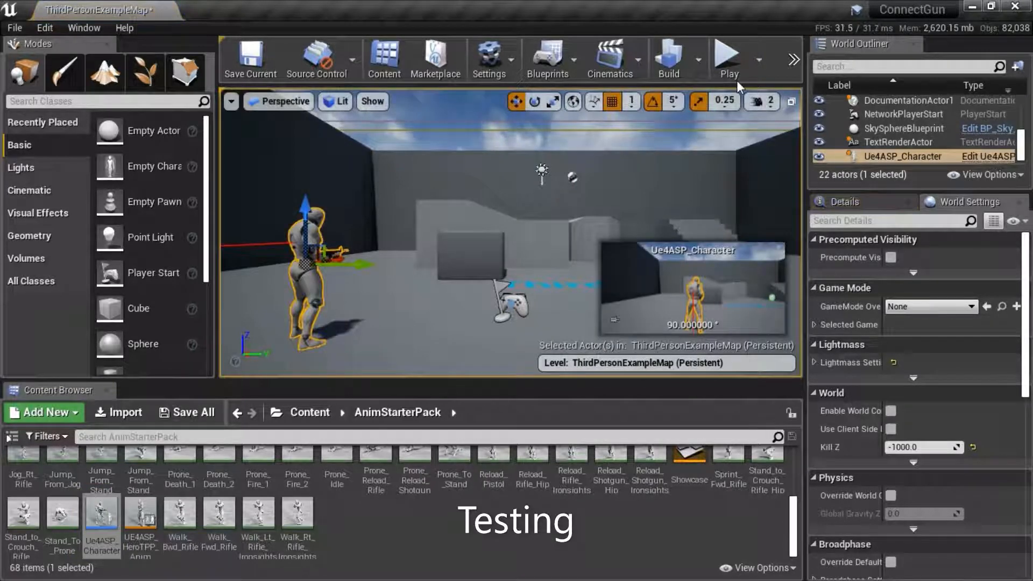
{"action": "left_click", "coordinate": [727, 59]}
{"action": "left_click", "coordinate": [655, 290]}
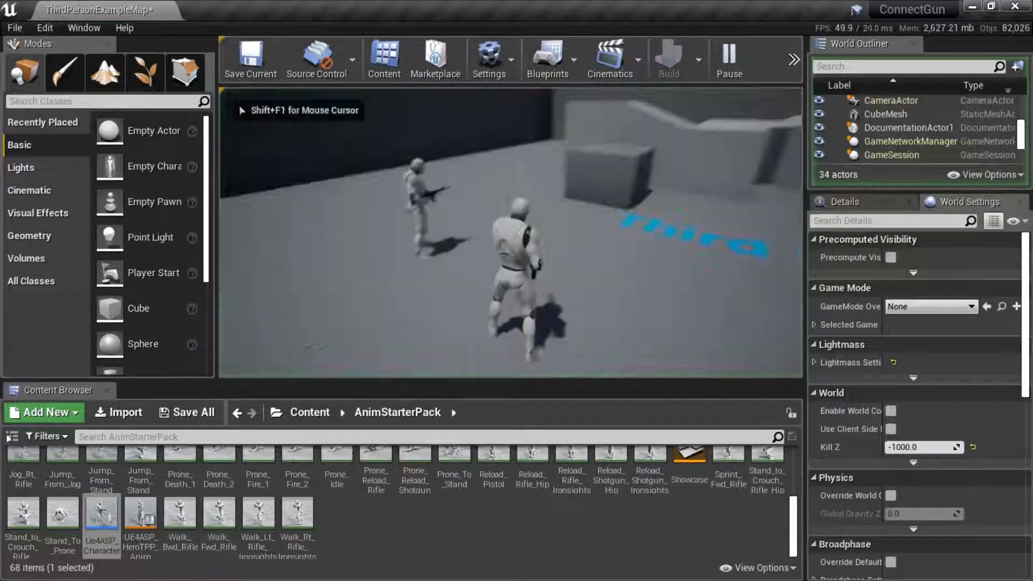
{"action": "key", "text": "w"}
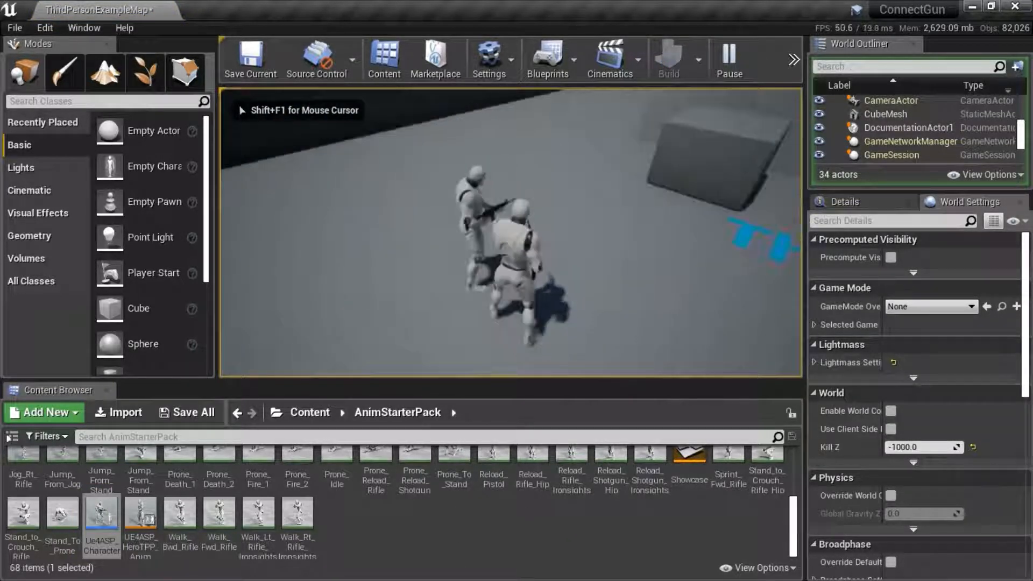
{"action": "key", "text": "c"}
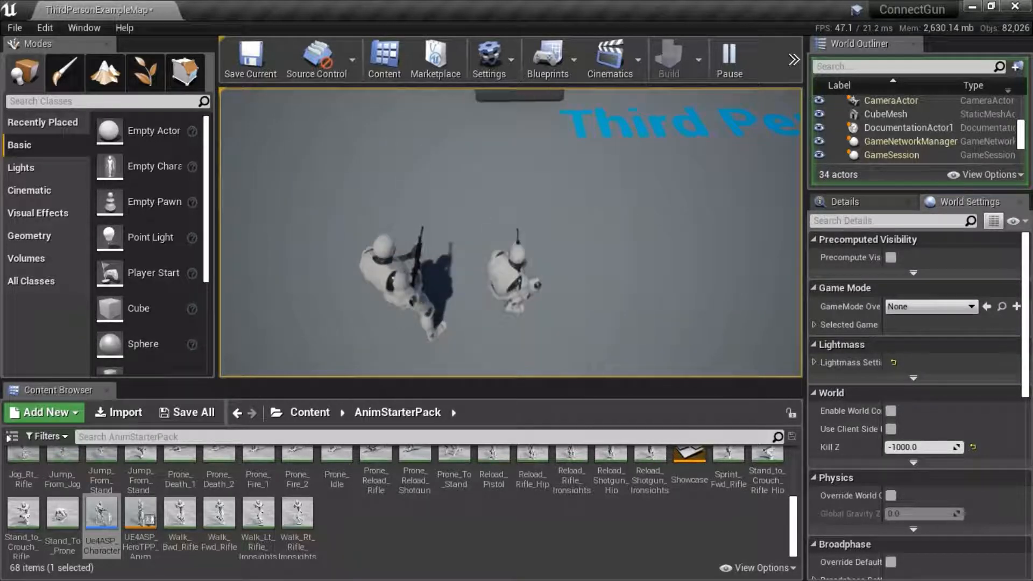
{"action": "key", "text": "w"}
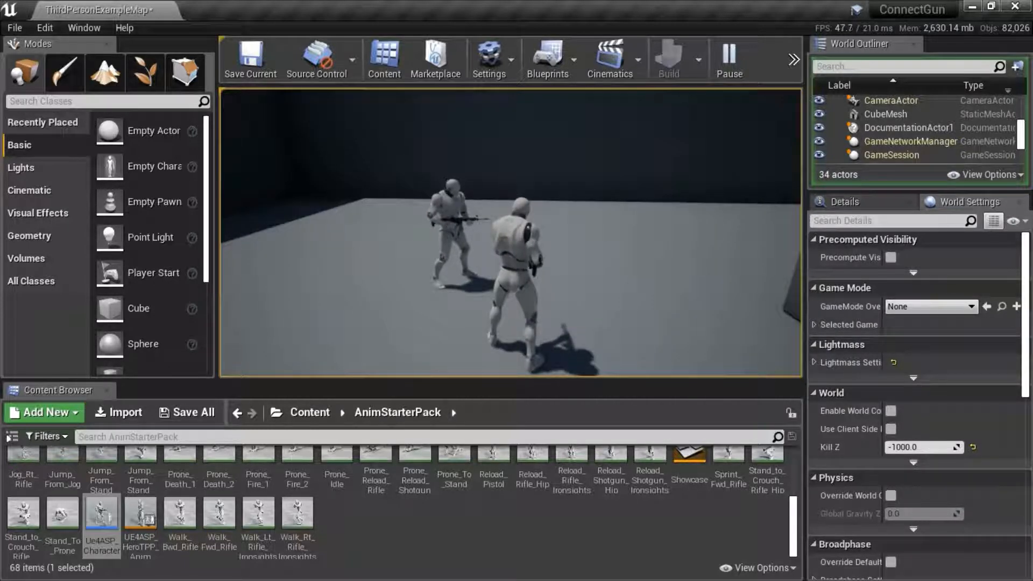
{"action": "key", "text": "Escape"}
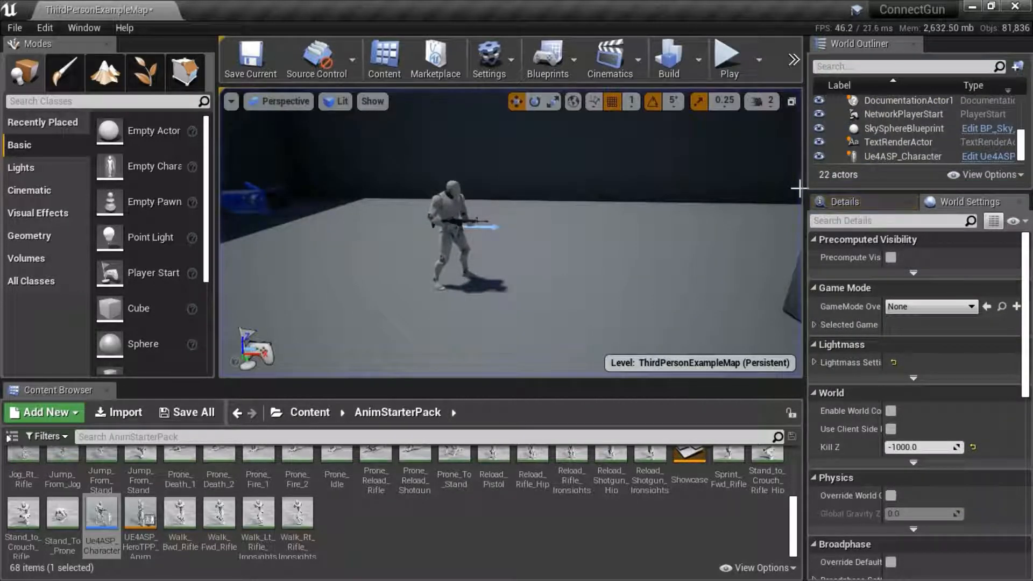